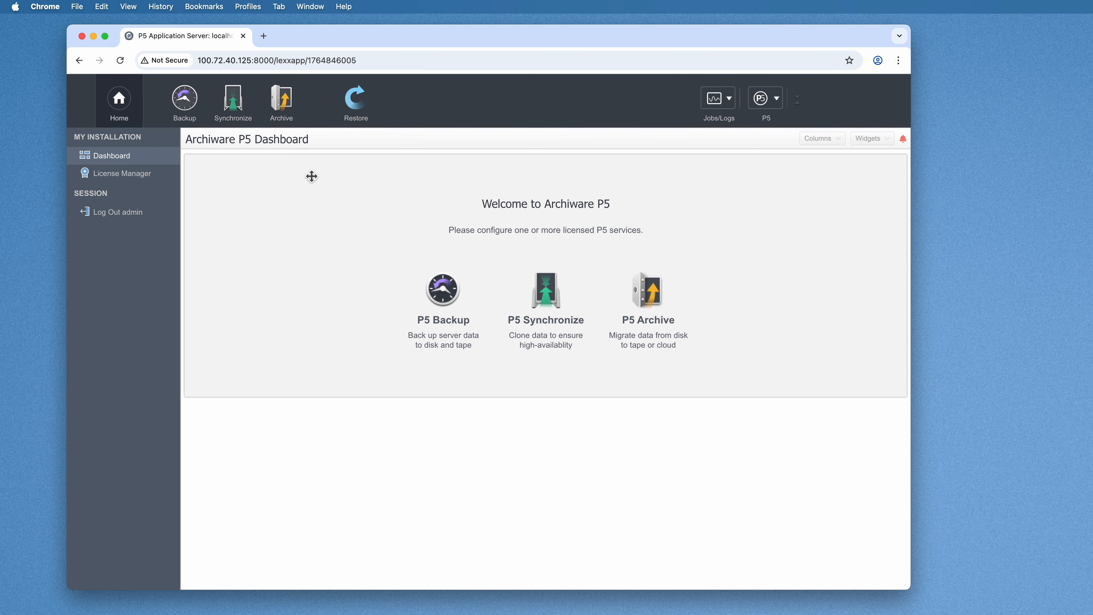
# Open the Archive section's Storage Manager, look over container storage and cloud services, and start adding a new cloud service.
pyautogui.click(287, 110)
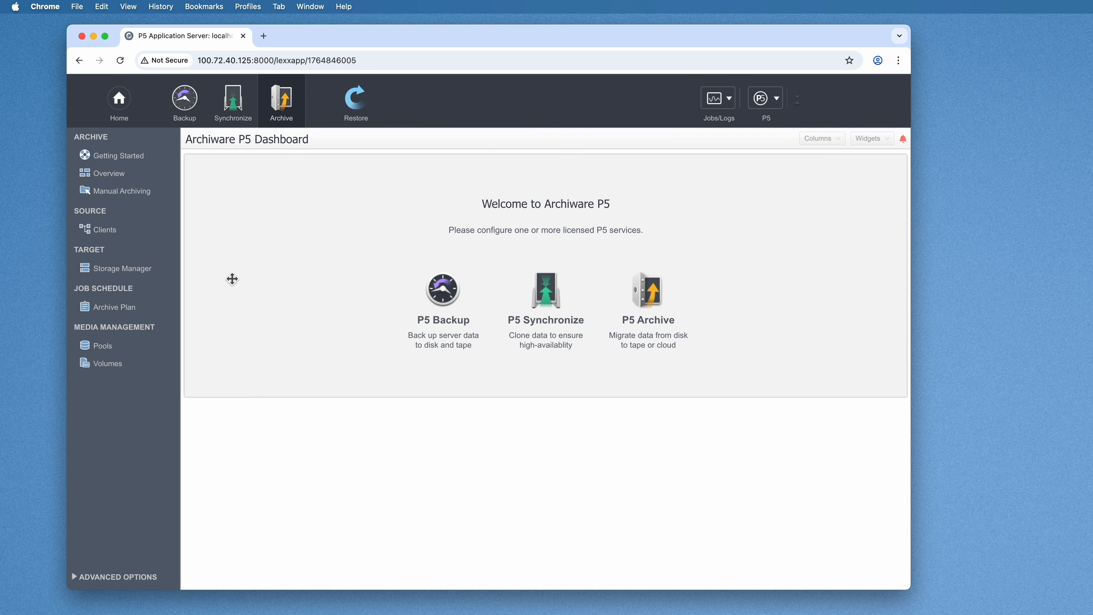
pyautogui.click(141, 272)
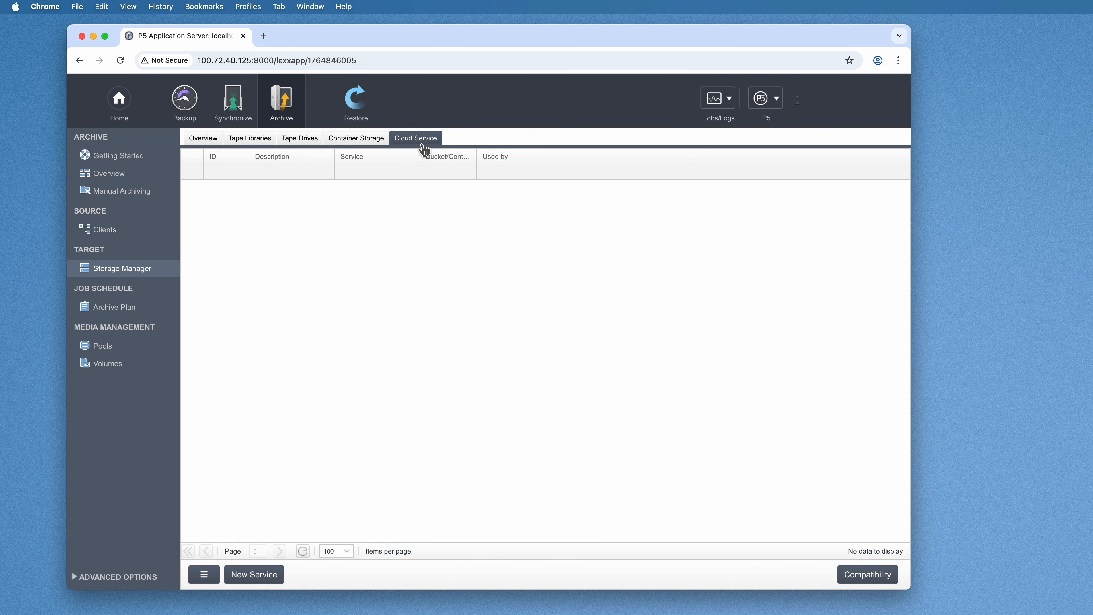
pyautogui.click(367, 145)
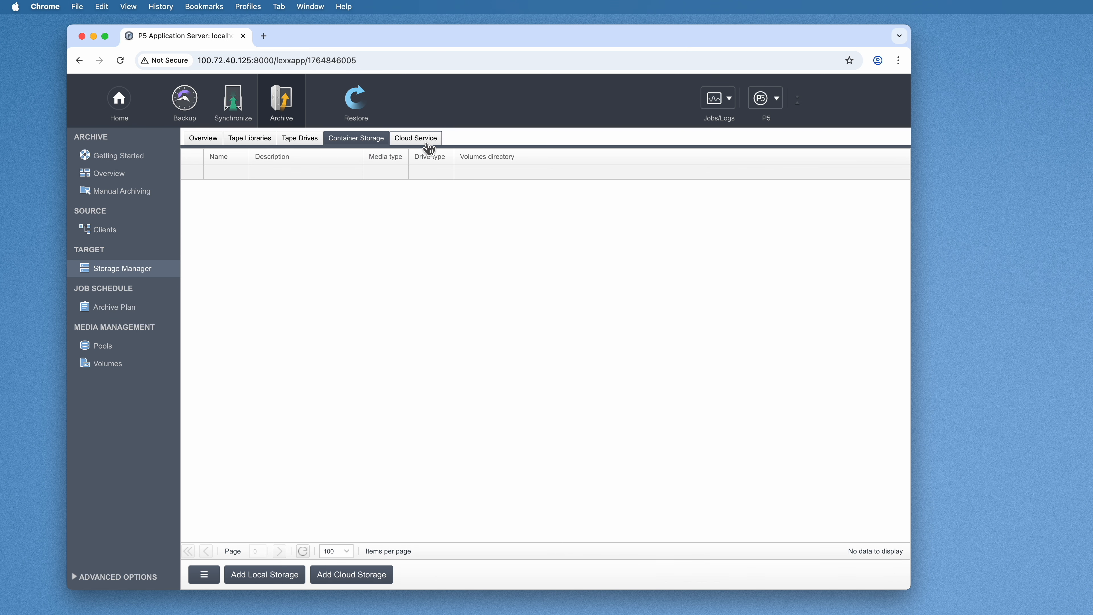
pyautogui.click(428, 146)
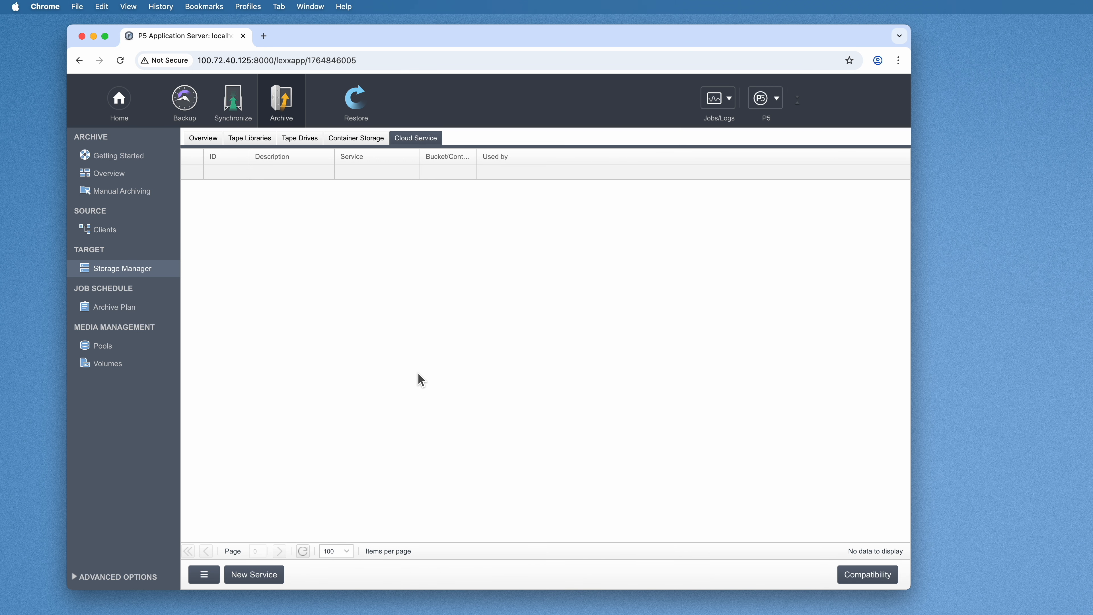
pyautogui.click(254, 574)
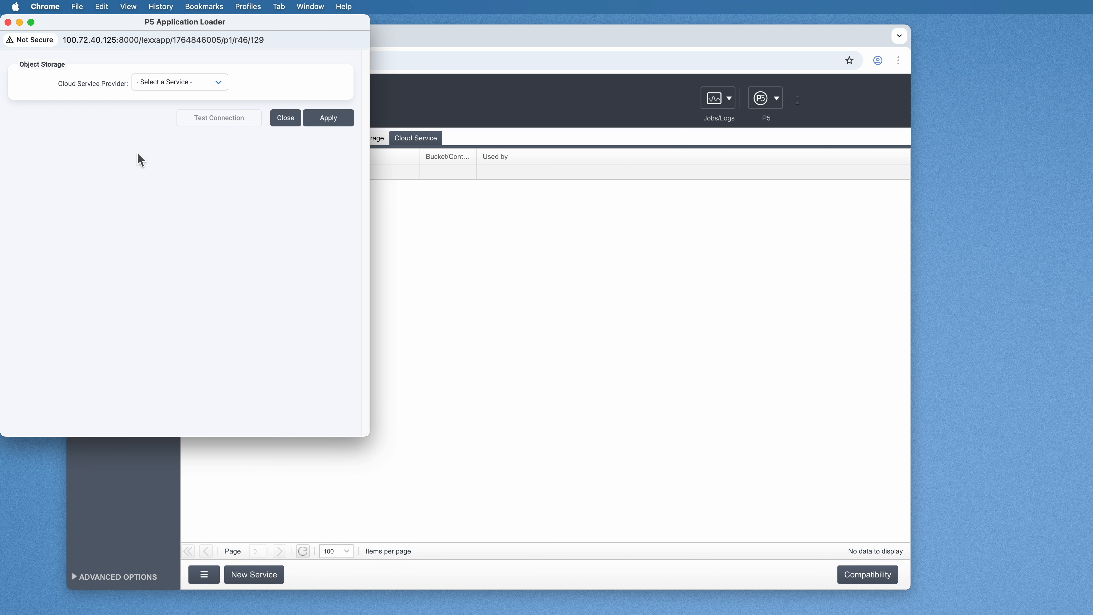
pyautogui.moveTo(91, 29); pyautogui.dragTo(521, 123)
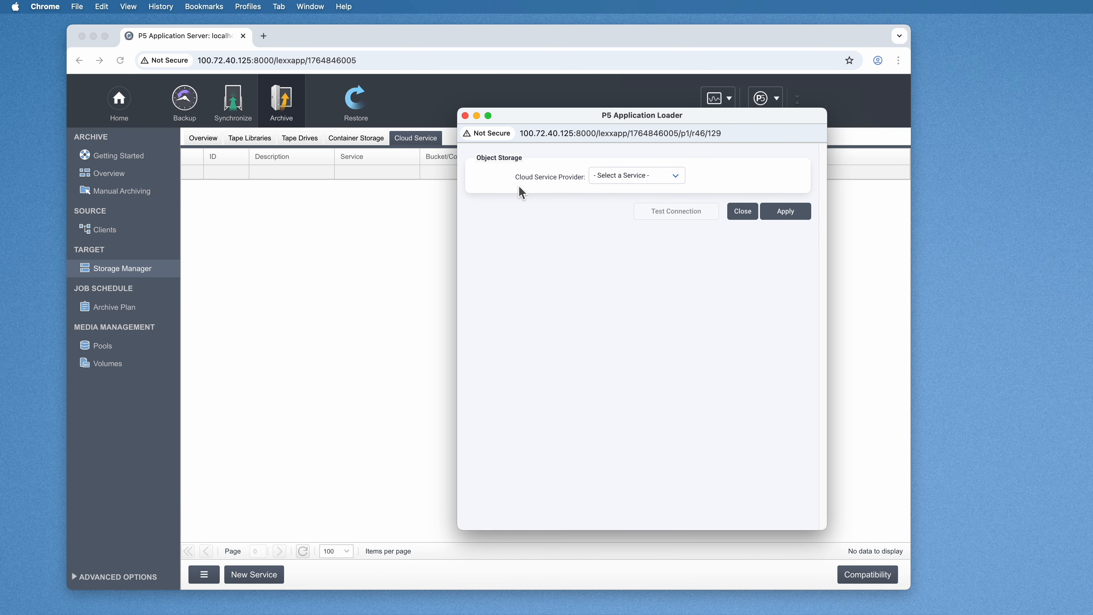
# Set the new service's provider to Generic S3 and go to its service URL field.
pyautogui.click(651, 183)
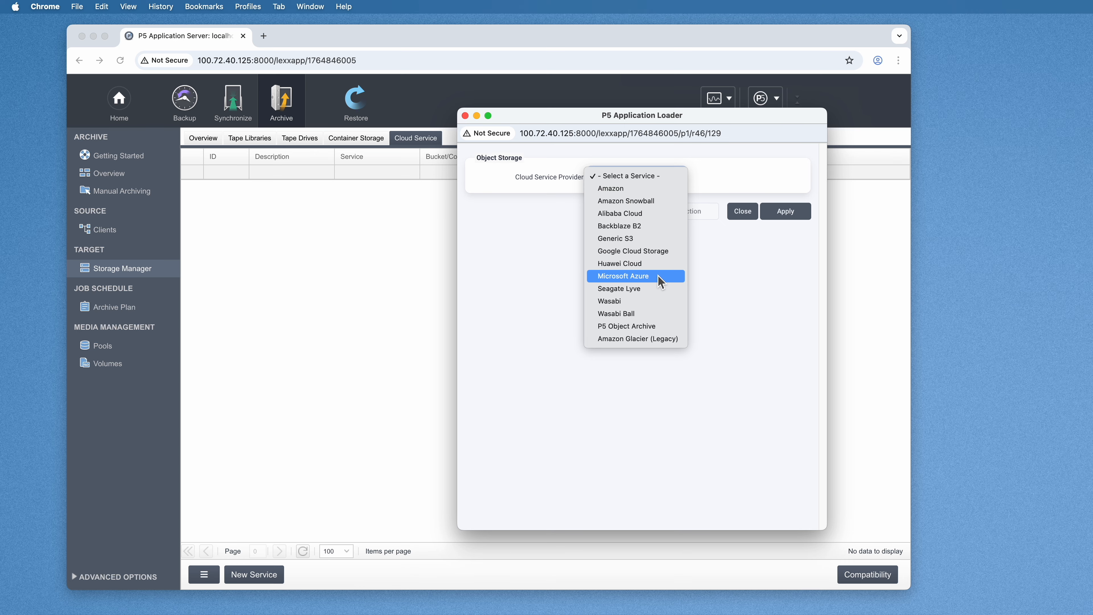
pyautogui.click(663, 240)
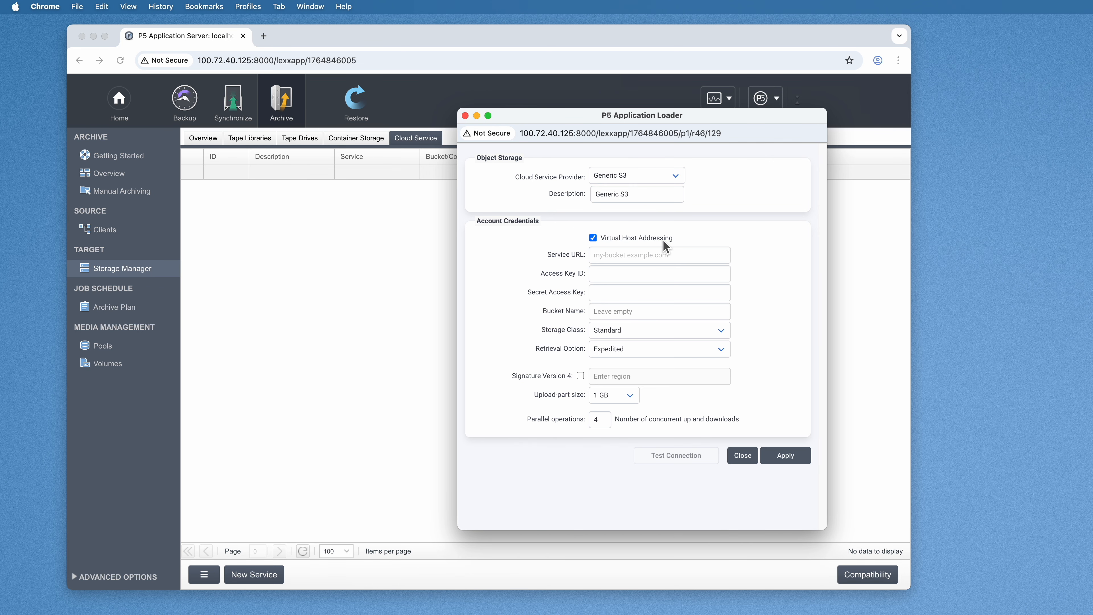
pyautogui.click(634, 259)
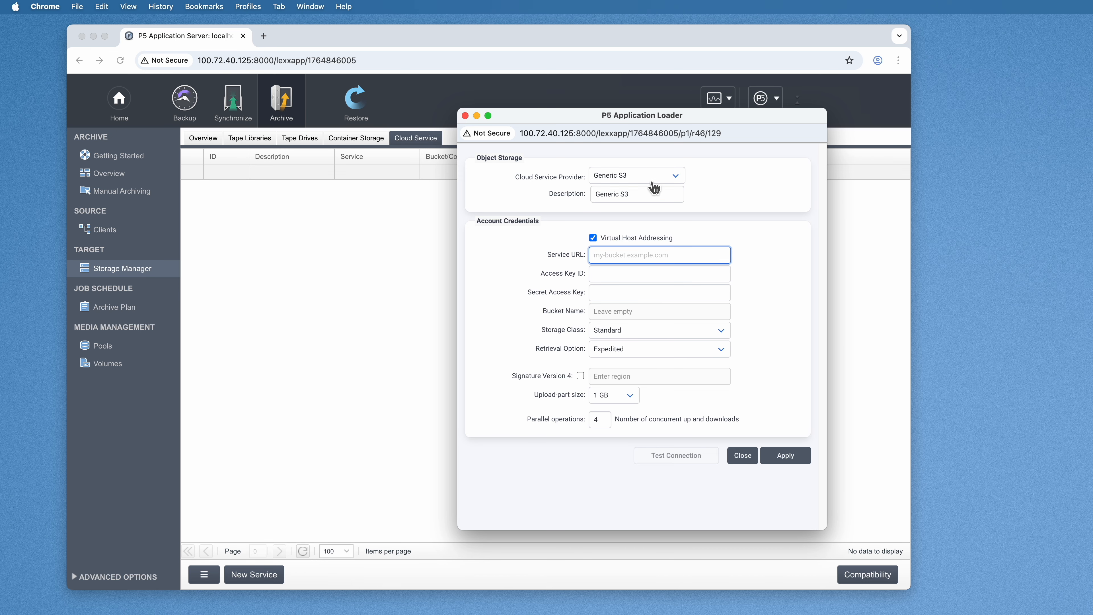
# Switch the cloud service provider to Amazon and go through its access key ID, secret access key and bucket name fields.
pyautogui.click(640, 178)
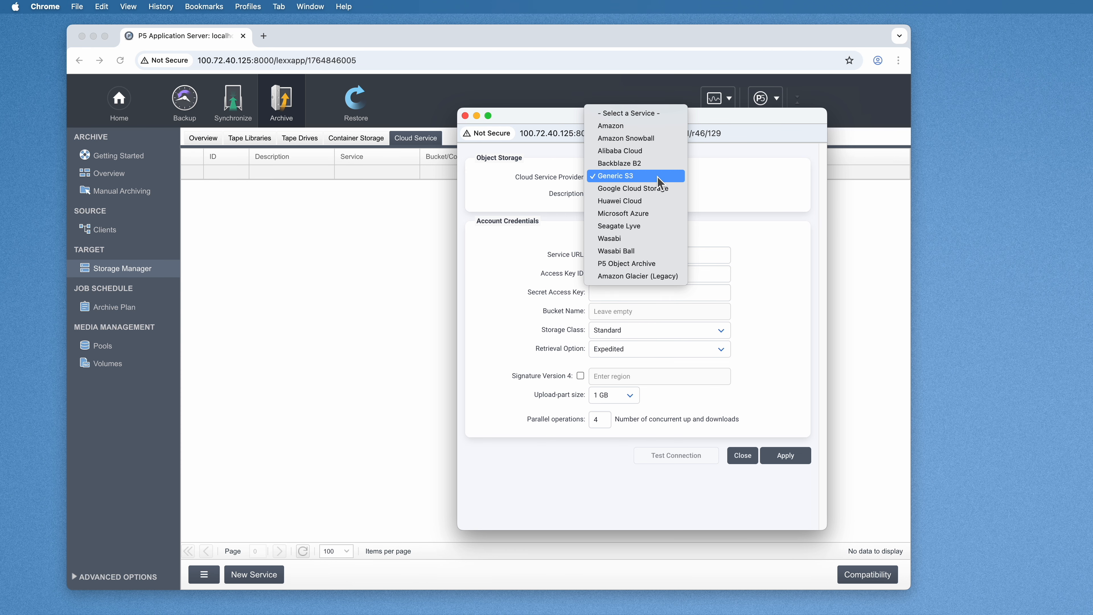
pyautogui.press('Escape')
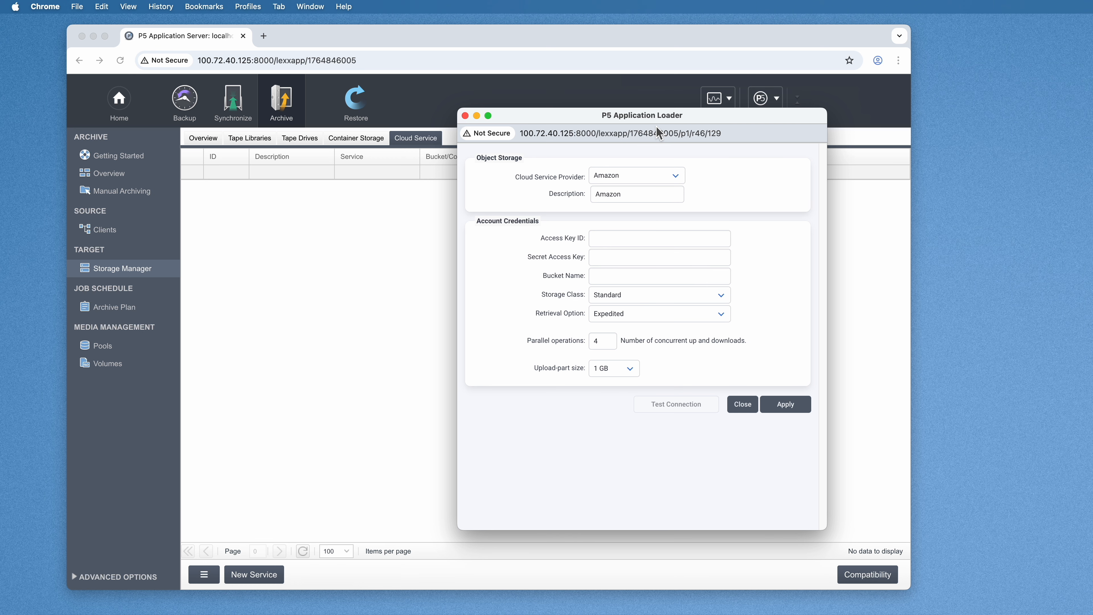
pyautogui.click(646, 243)
pyautogui.click(630, 259)
pyautogui.click(627, 282)
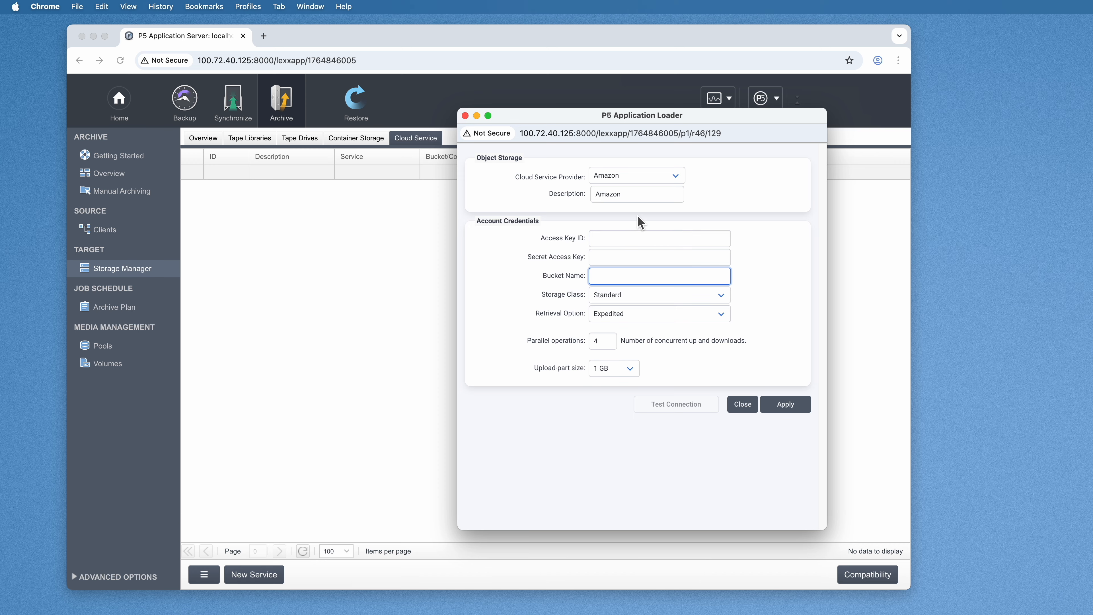
# Switch the cloud service provider to Wasabi and go through its key and bucket fields.
pyautogui.click(616, 181)
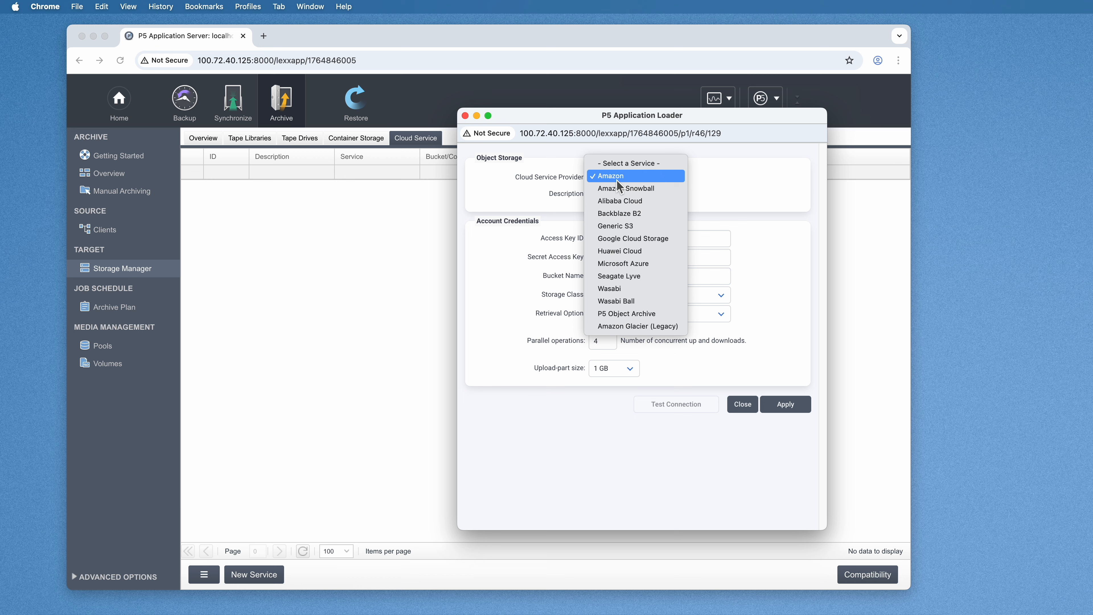
pyautogui.click(646, 288)
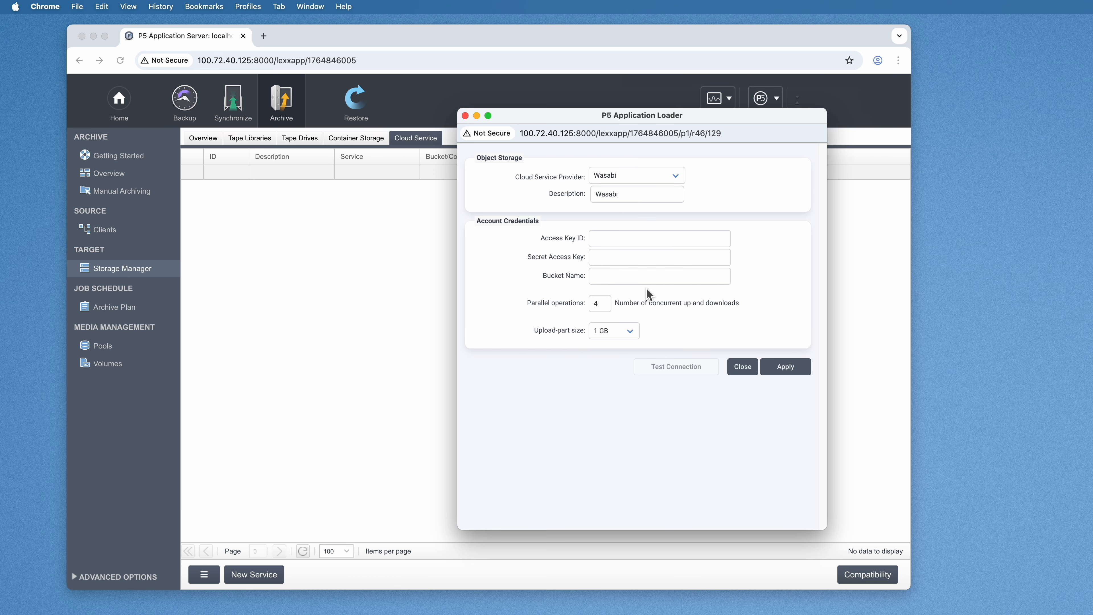
pyautogui.click(620, 243)
pyautogui.click(617, 258)
pyautogui.click(617, 278)
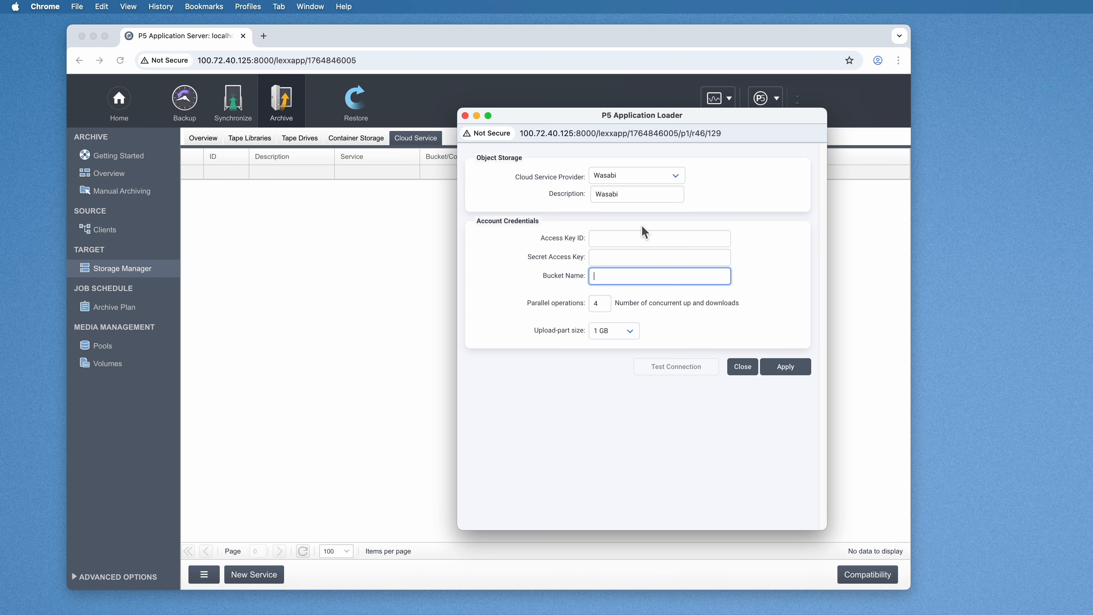
# Set the cloud service provider back to Amazon and go through its account credential fields.
pyautogui.click(611, 180)
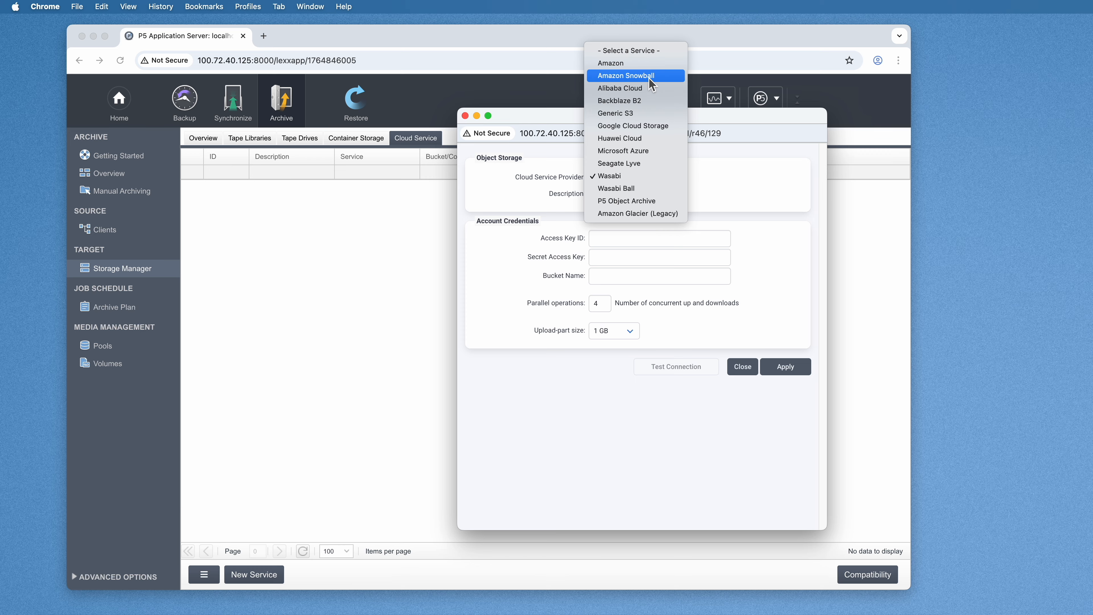
pyautogui.press('Escape')
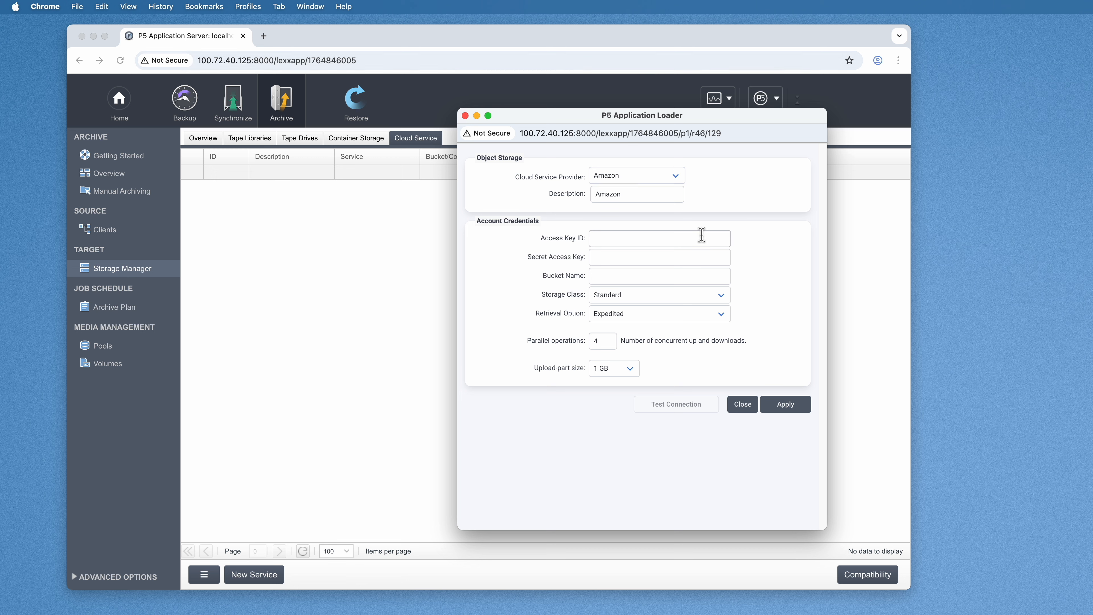
pyautogui.click(681, 240)
pyautogui.click(670, 260)
pyautogui.click(654, 281)
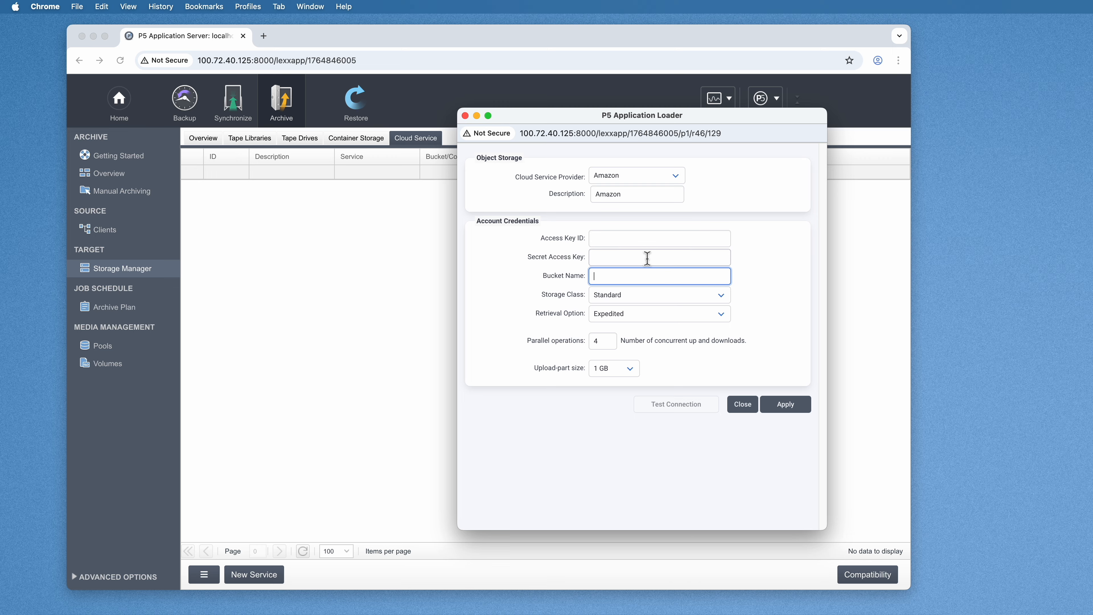
pyautogui.click(630, 242)
pyautogui.click(630, 259)
pyautogui.click(630, 279)
# Fill in the Amazon access key ID, secret access key and bucket name masterclass-archive, and open the storage class options.
pyautogui.click(1065, 237)
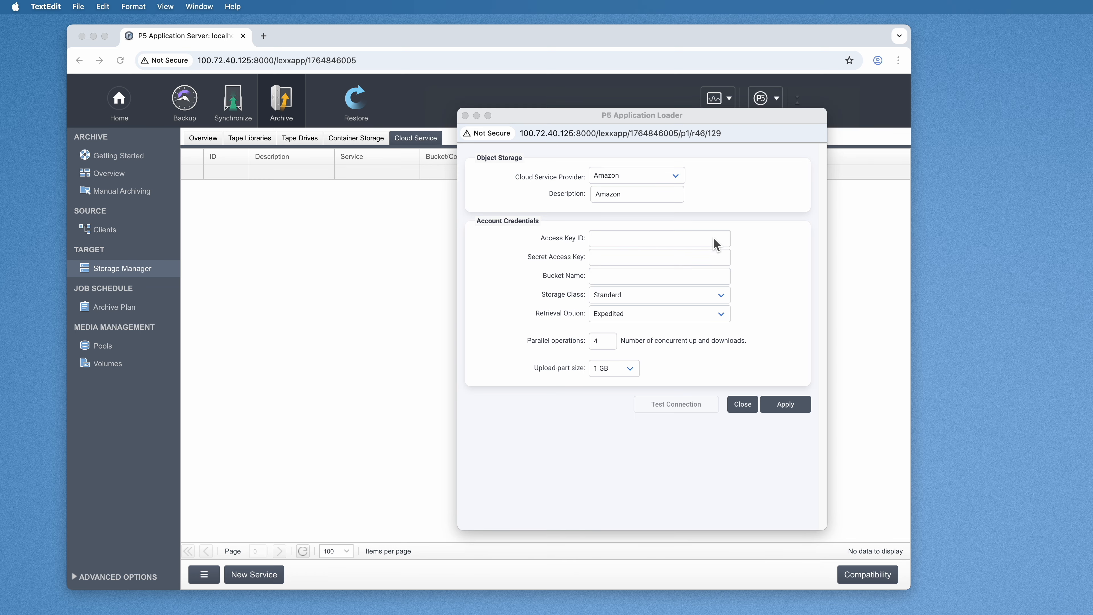
pyautogui.click(670, 243)
pyautogui.click(668, 241)
pyautogui.click(636, 278)
pyautogui.write('masterclass-archive')
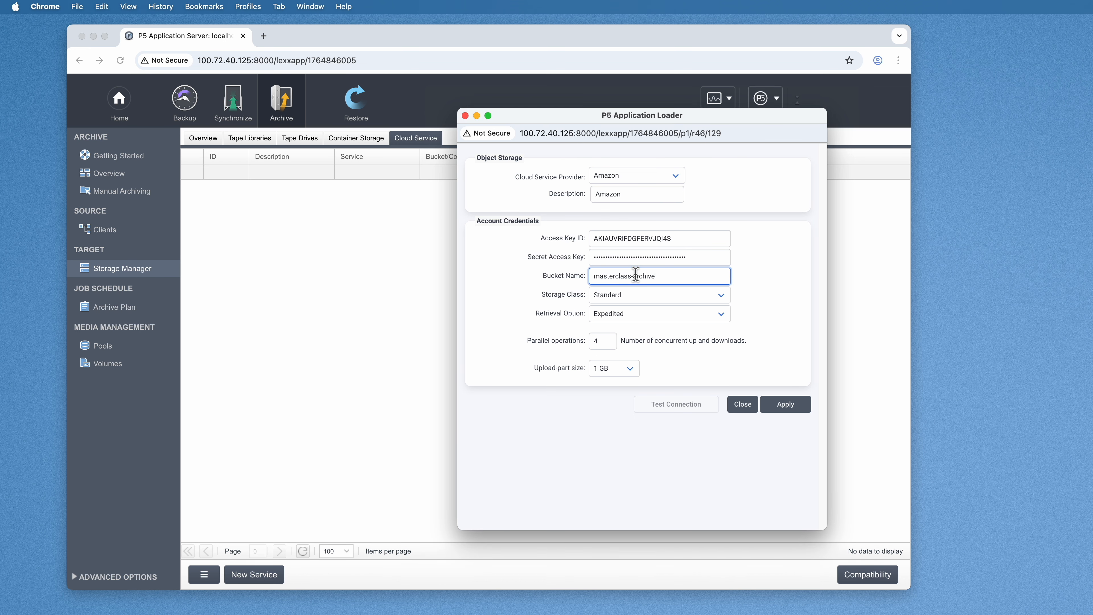
pyautogui.click(801, 329)
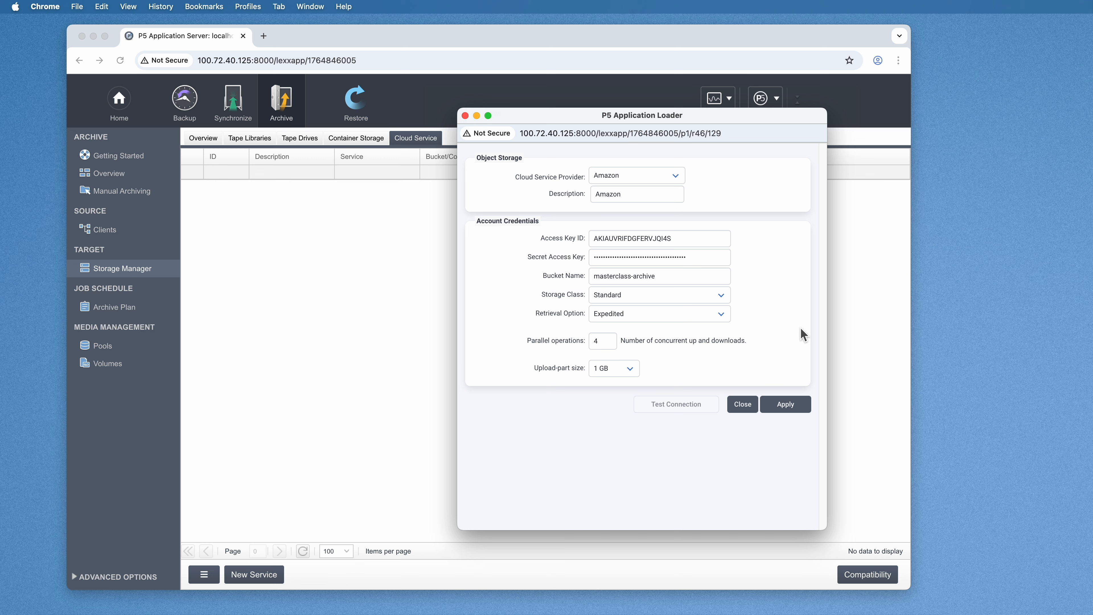
pyautogui.click(720, 297)
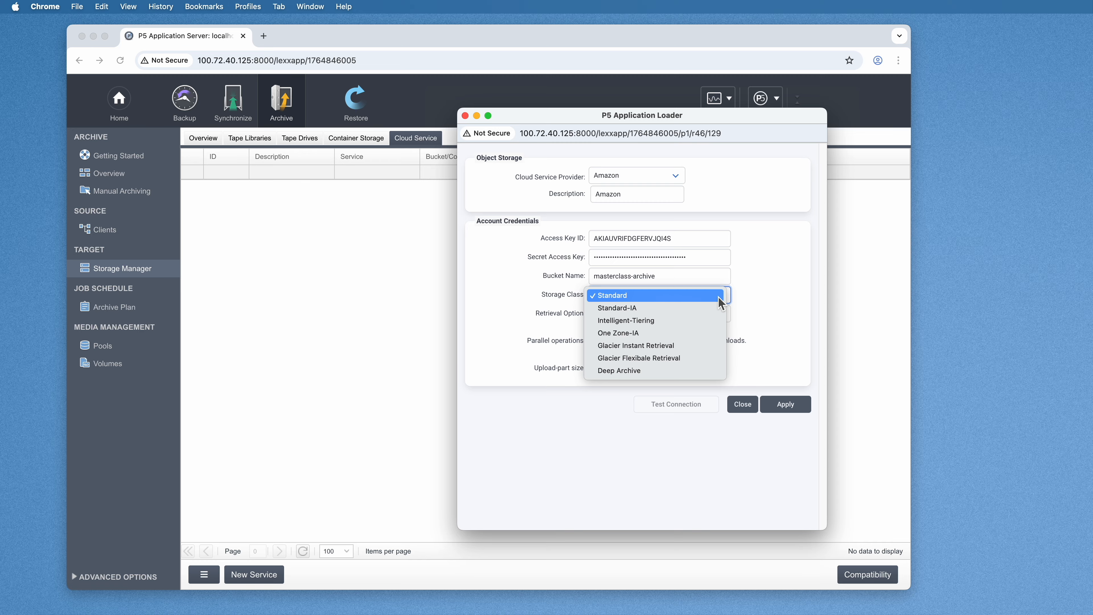
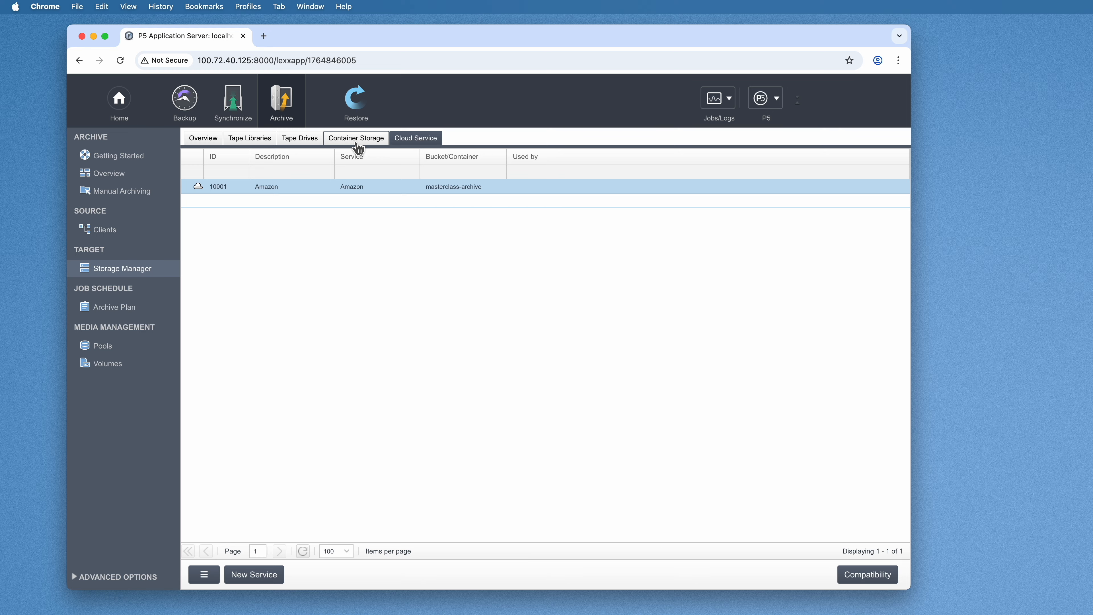
# Start adding a cloud storage under container storage and select the Amazon cloud service for it.
pyautogui.click(357, 139)
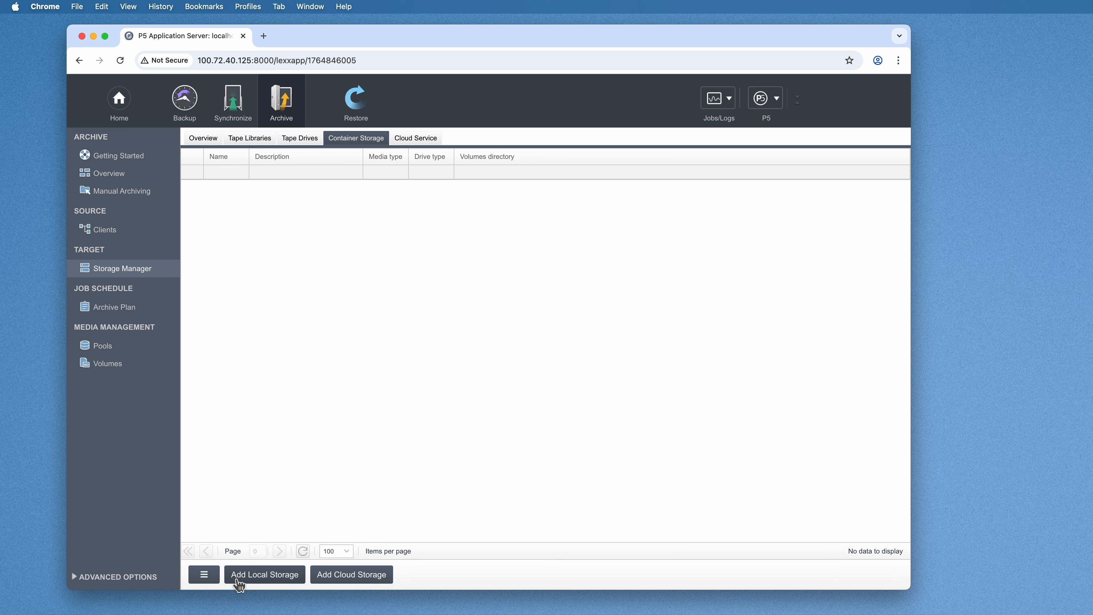
pyautogui.click(364, 582)
pyautogui.moveTo(90, 19); pyautogui.dragTo(479, 113)
pyautogui.click(624, 178)
pyautogui.click(613, 191)
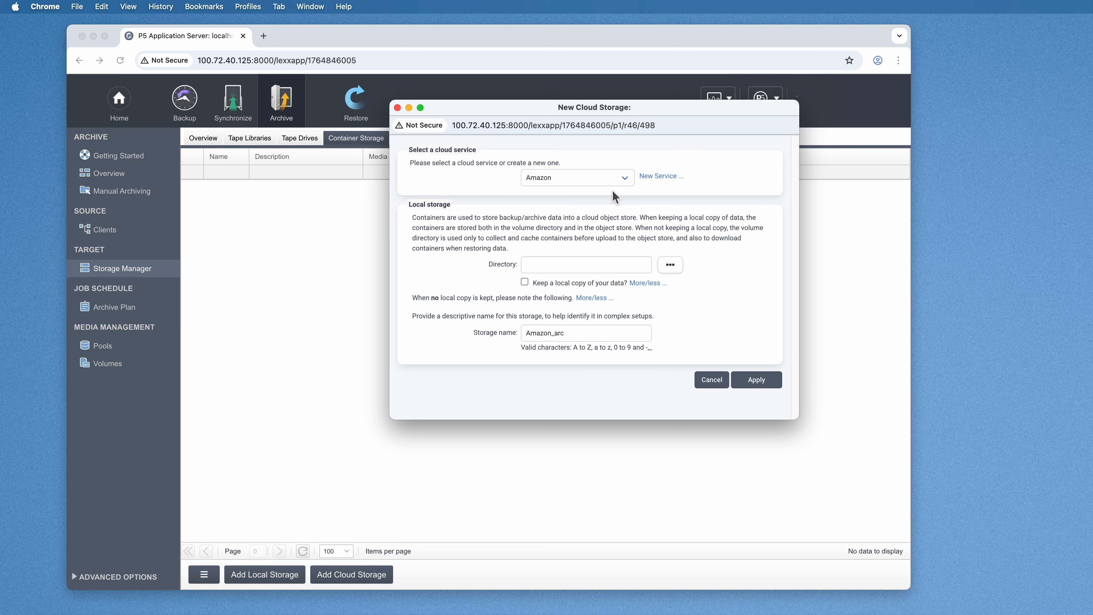
# Browse for the cloud storage's local directory and open the folder /usr/local/aw.
pyautogui.click(536, 264)
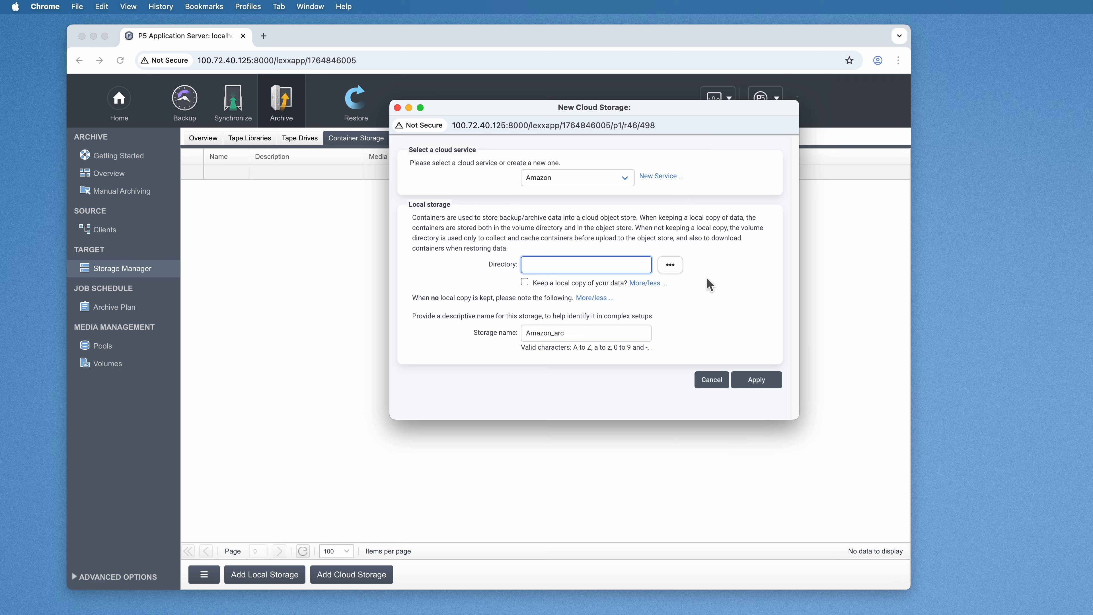
pyautogui.click(673, 270)
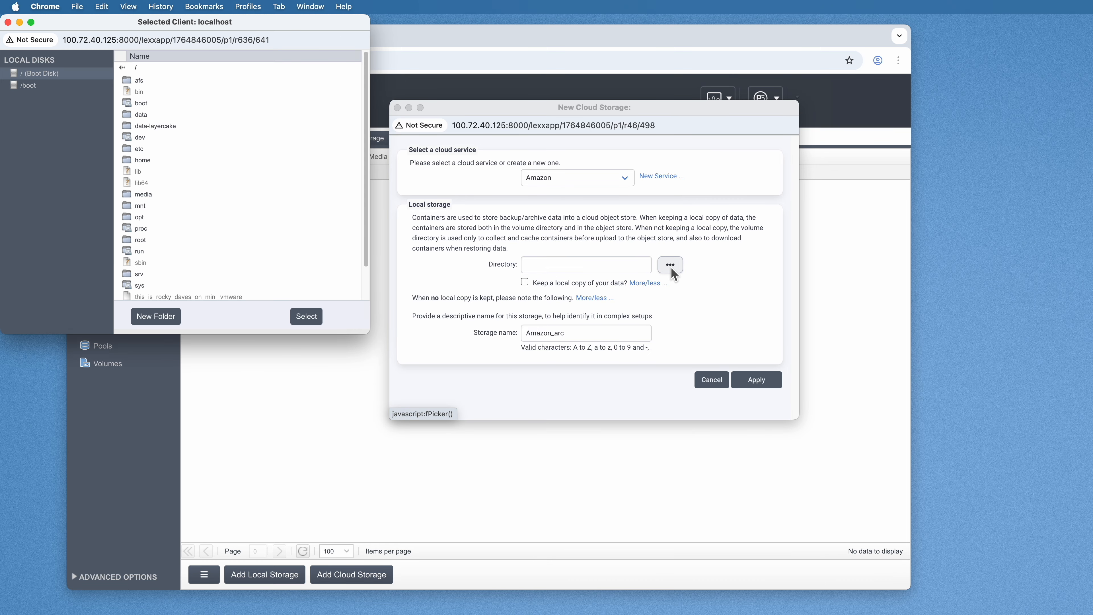
pyautogui.scroll(-3, 222, 244)
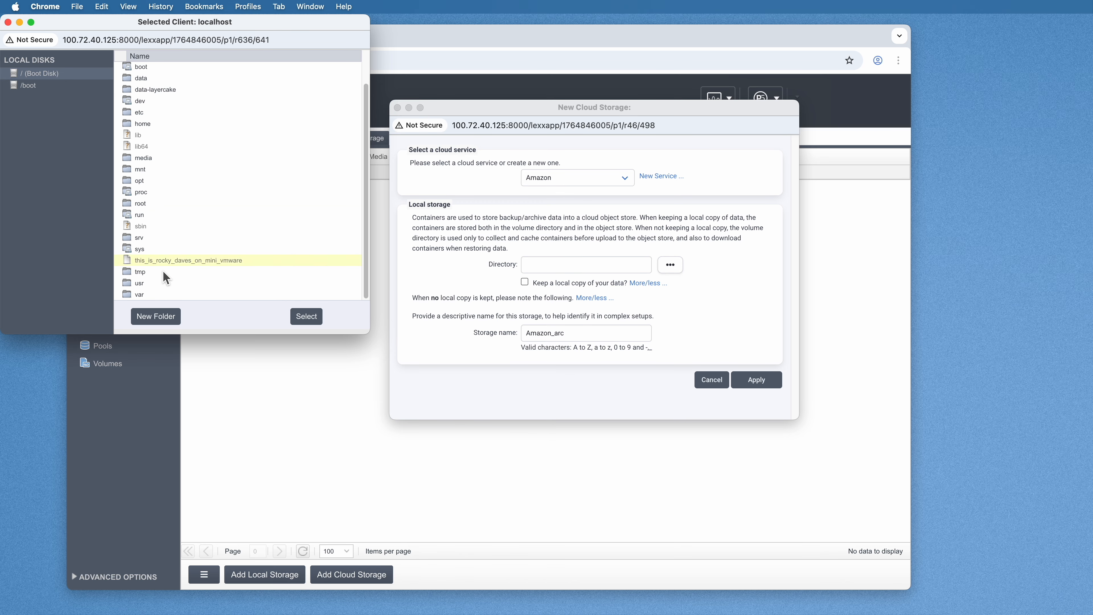
pyautogui.doubleClick(151, 280)
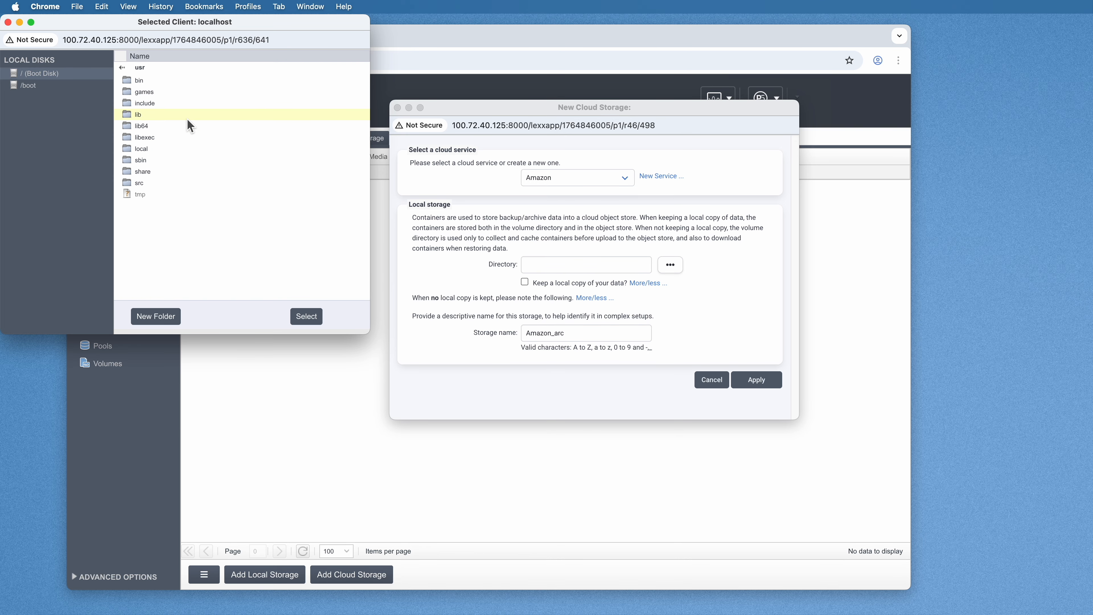
pyautogui.doubleClick(160, 149)
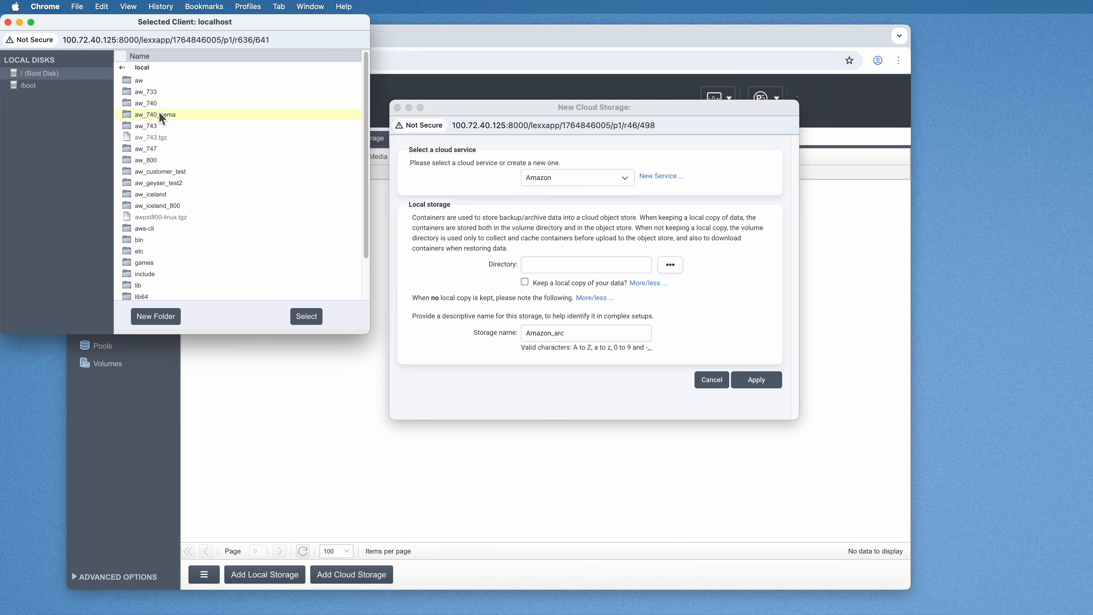
pyautogui.doubleClick(160, 79)
# Create a folder named aws_archive_cloud_container in aw and choose it as the cloud storage's directory.
pyautogui.click(156, 315)
pyautogui.write('archive_cloud_container')
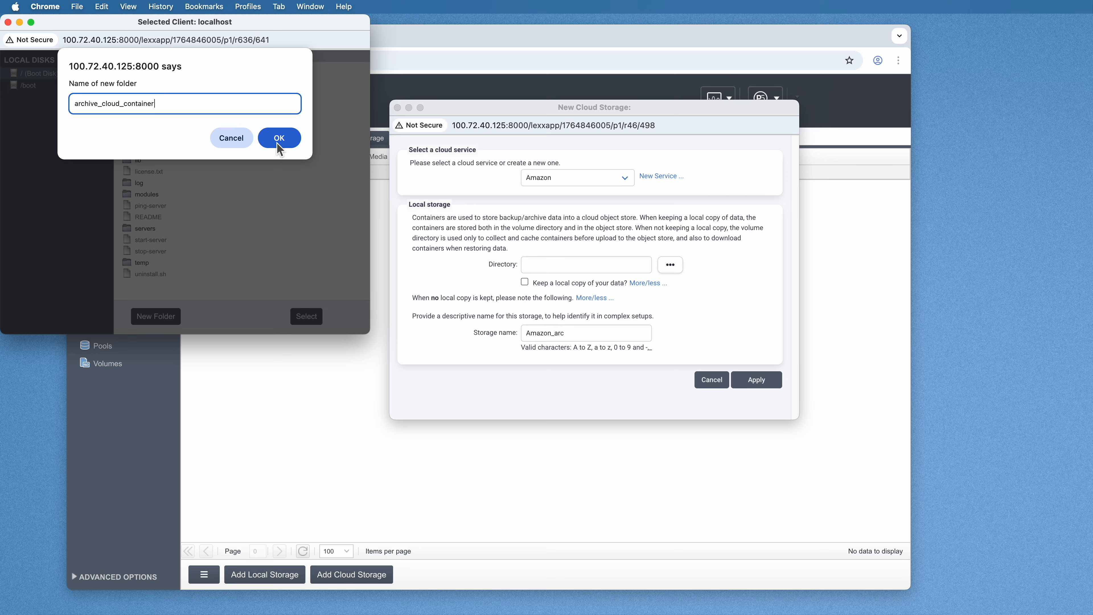
pyautogui.write('aws_')
pyautogui.click(279, 142)
pyautogui.click(205, 91)
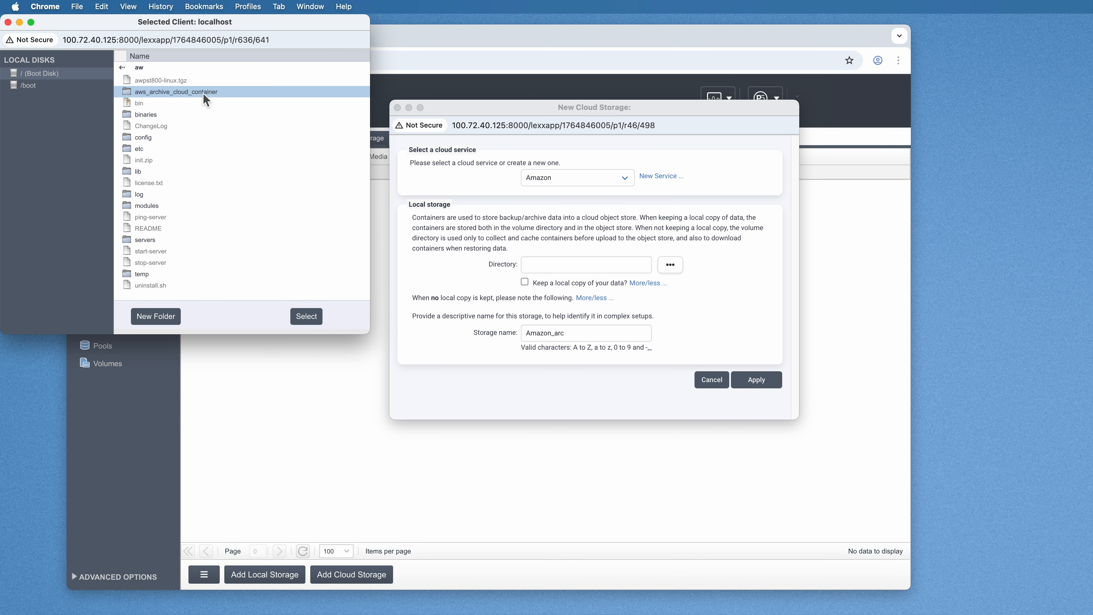
pyautogui.click(307, 317)
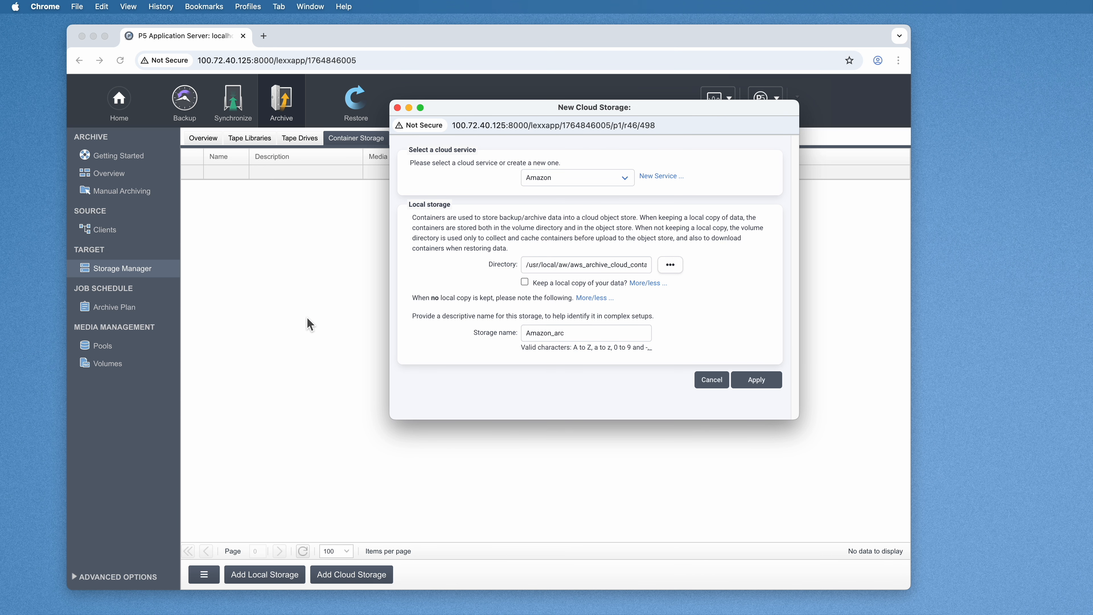
pyautogui.moveTo(526, 265); pyautogui.dragTo(682, 267)
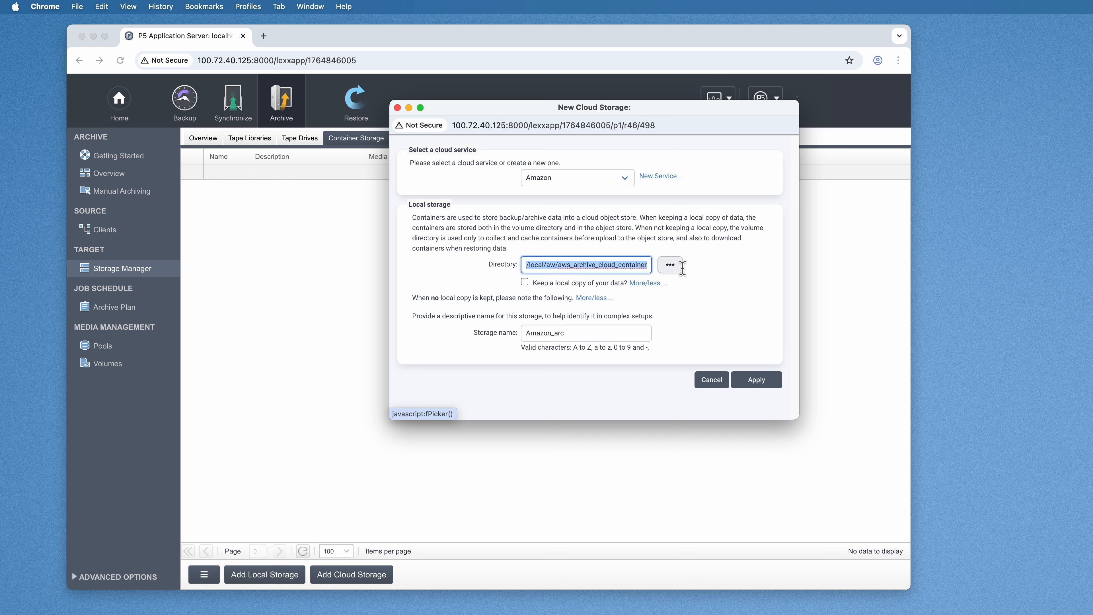
pyautogui.doubleClick(550, 265)
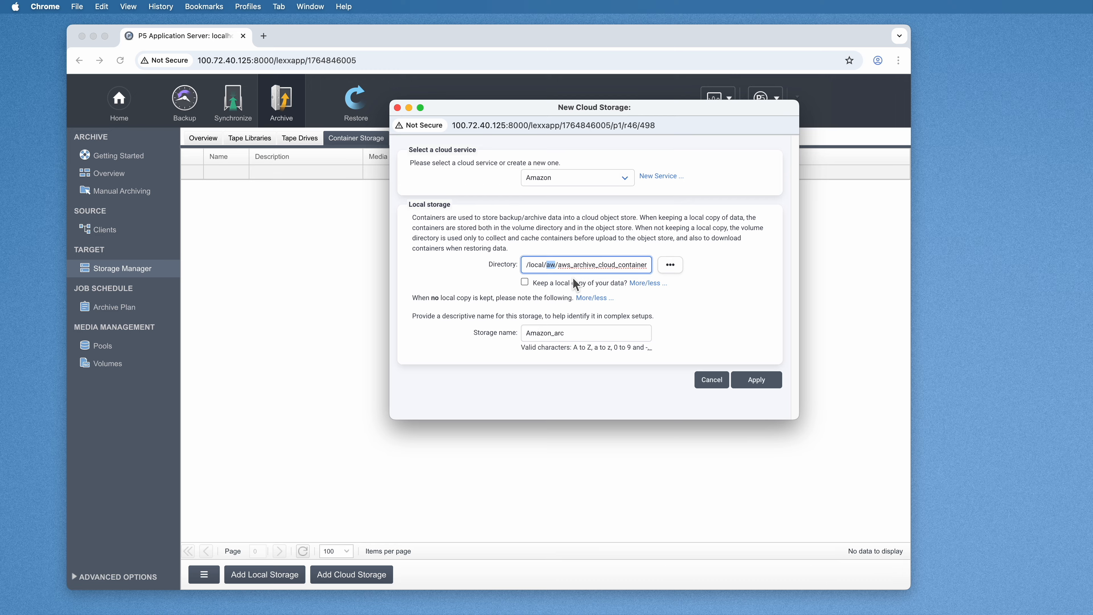
# Review the cloud storage's directory path and the option to keep a local copy of the data.
pyautogui.write('/usr')
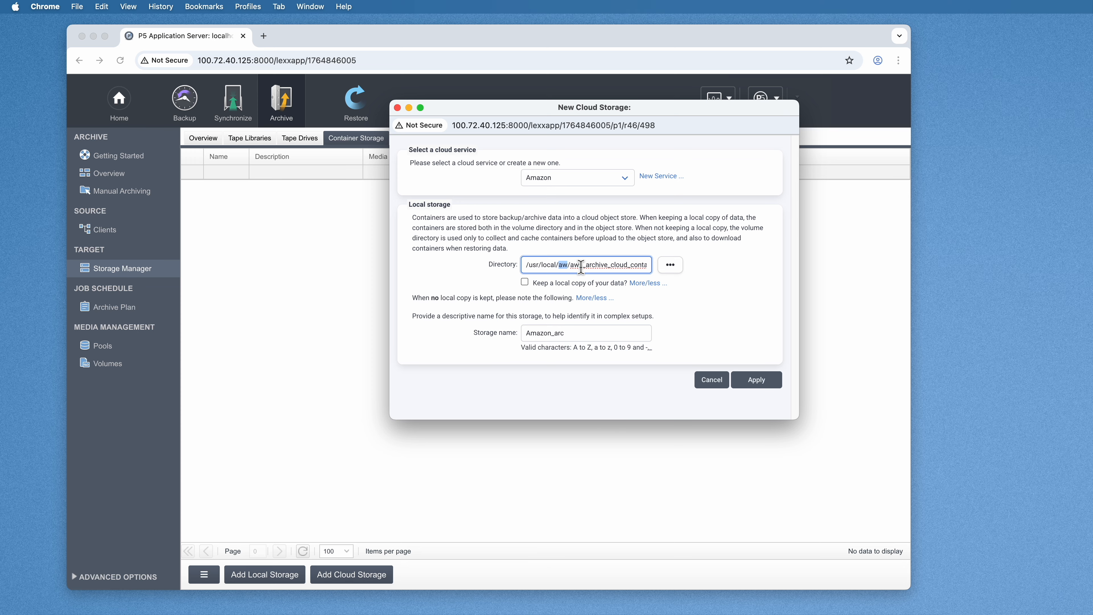
pyautogui.click(507, 291)
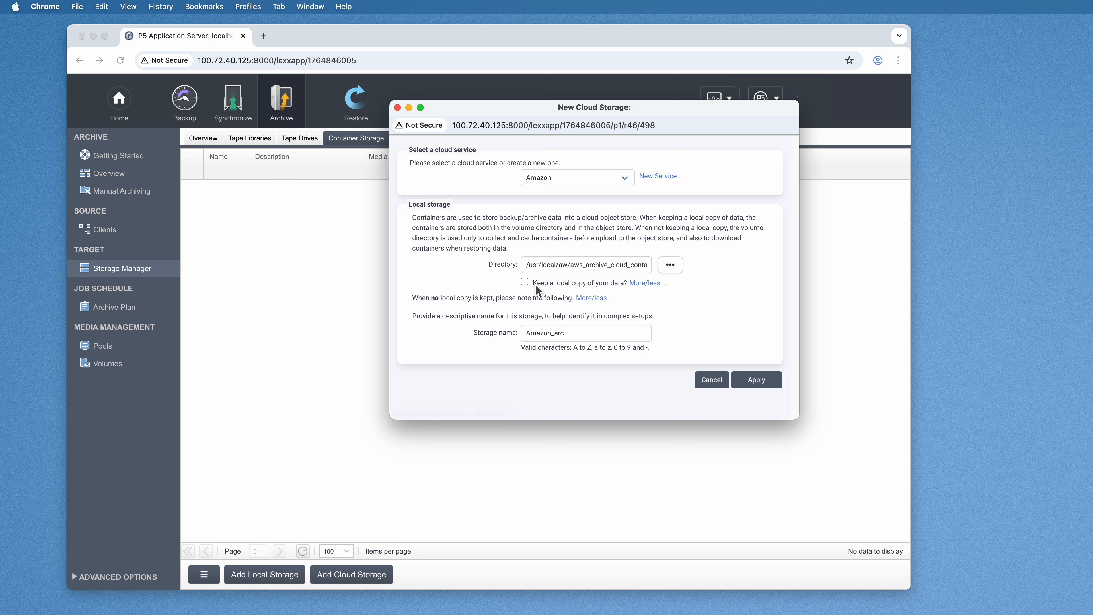
pyautogui.click(526, 284)
pyautogui.click(526, 284)
pyautogui.tripleClick(588, 270)
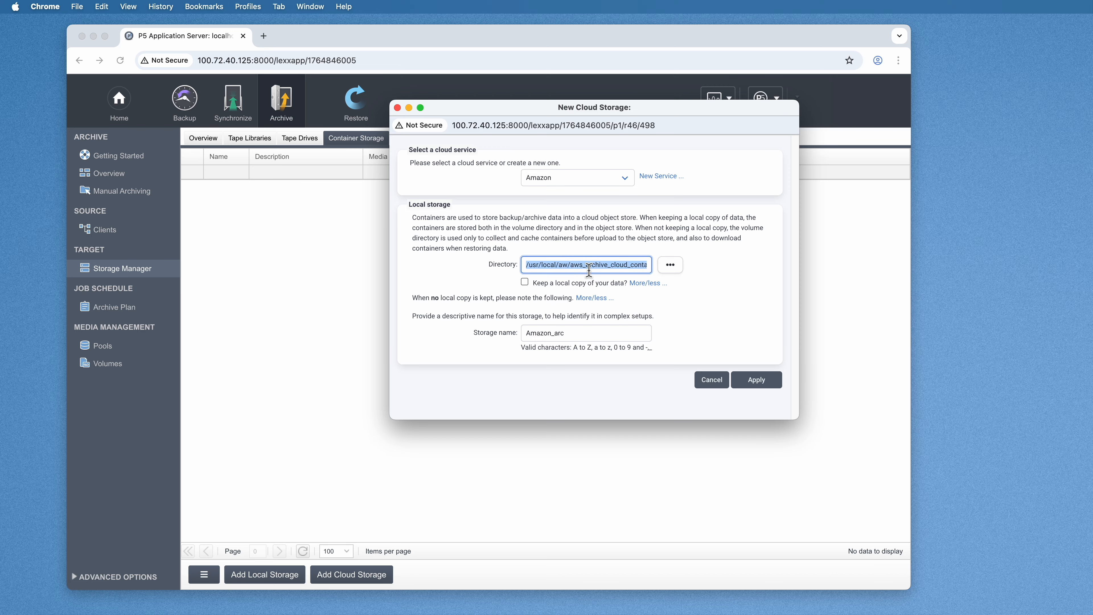
pyautogui.click(749, 282)
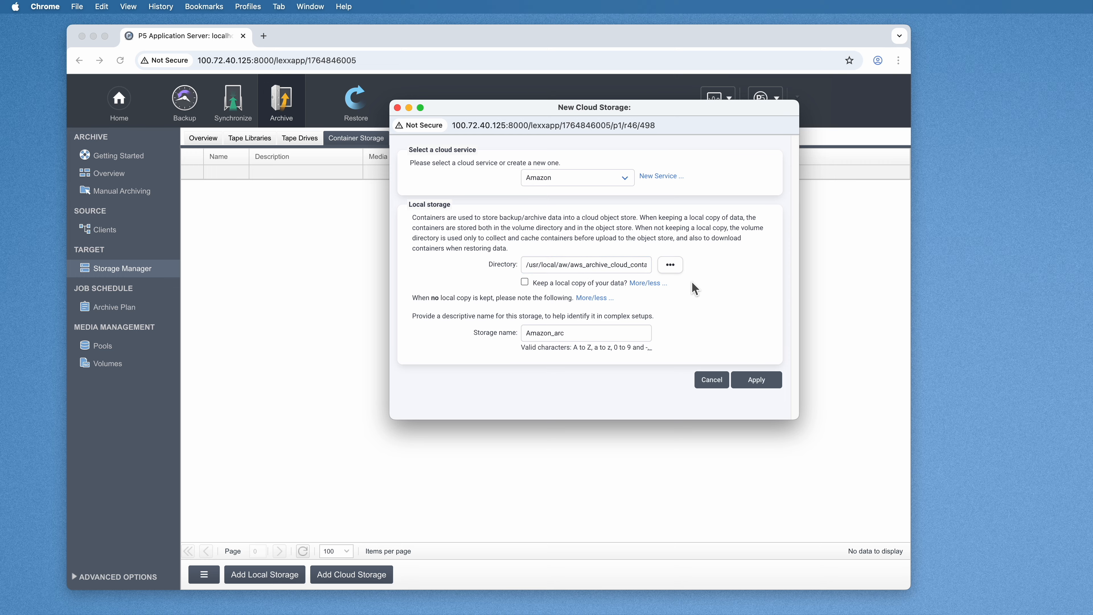
pyautogui.tripleClick(602, 266)
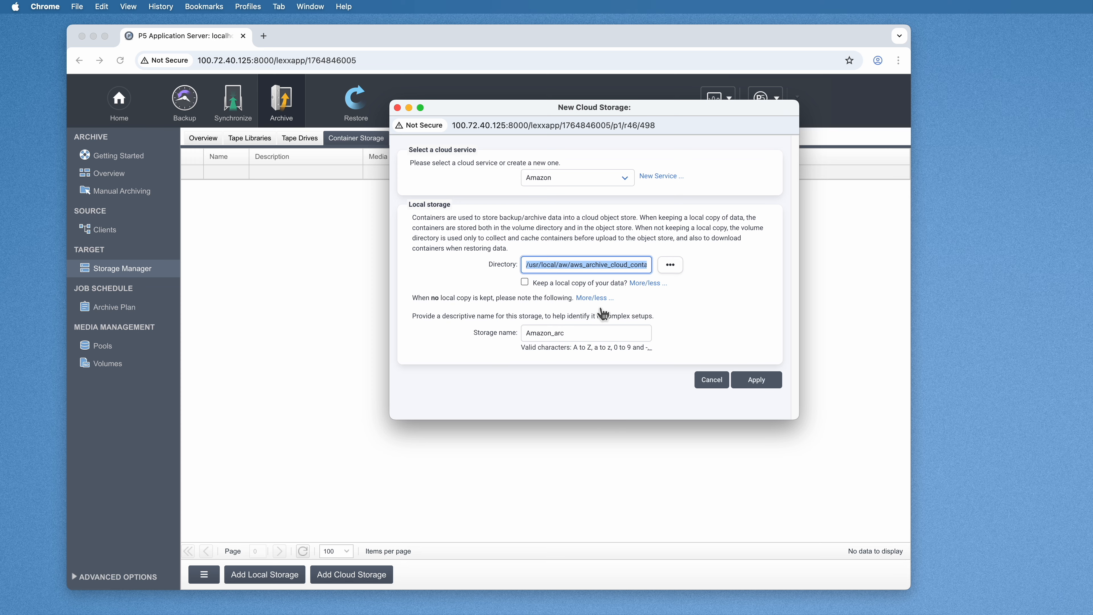
# Name the cloud storage AWS_Cloud_Archive, apply the setup, and close the notice and the dialog.
pyautogui.click(582, 333)
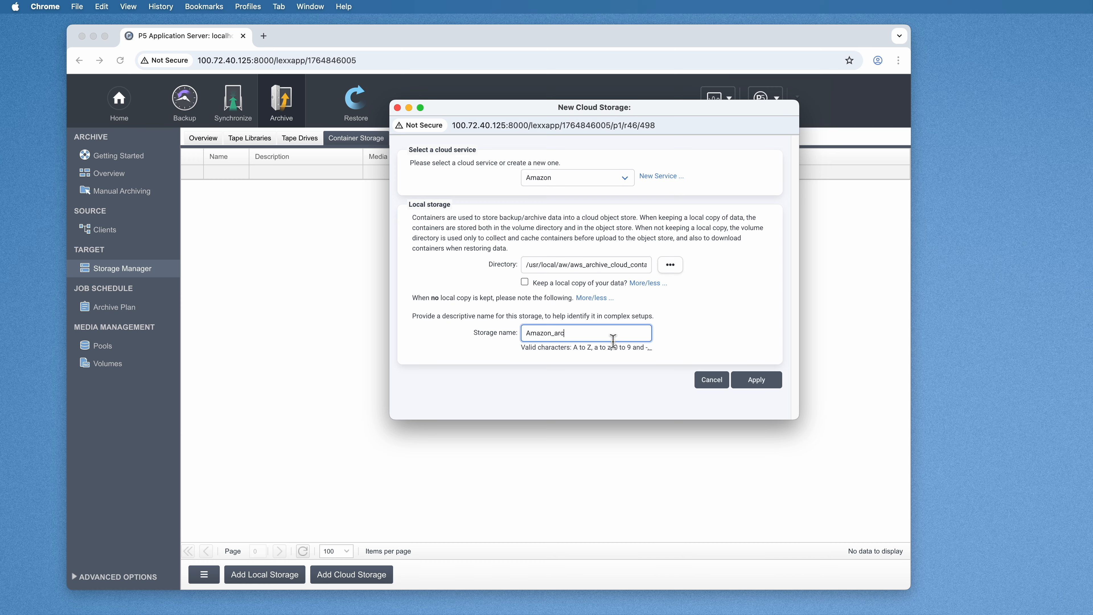
pyautogui.press('BackSpace')
pyautogui.press('super+a')
pyautogui.write('AWS_Cloud_Archie')
pyautogui.press('BackSpace')
pyautogui.write('ve')
pyautogui.click(751, 380)
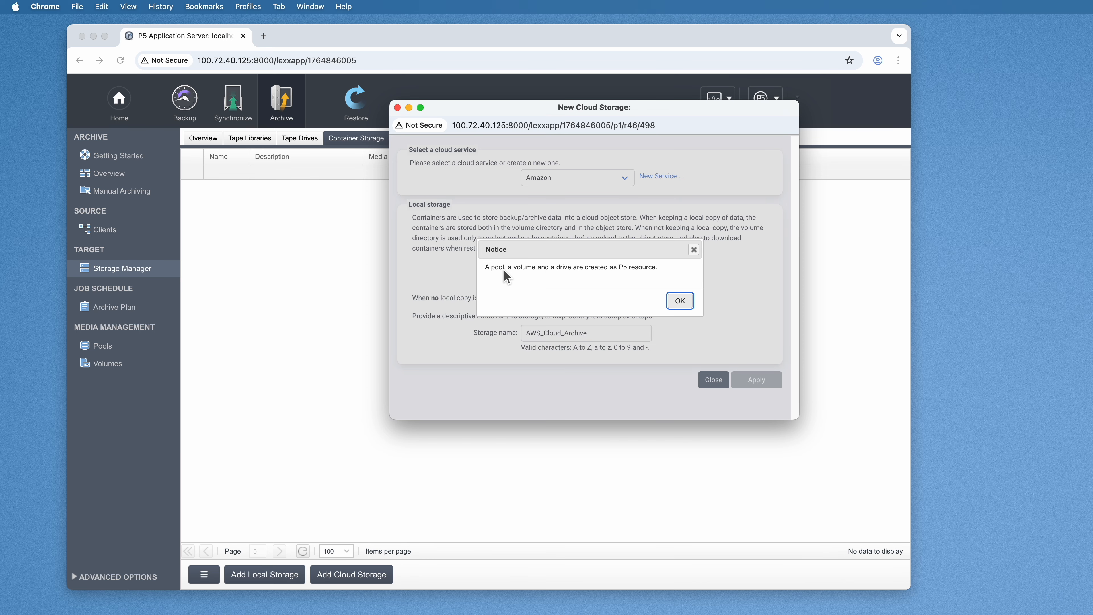
pyautogui.click(680, 301)
pyautogui.click(713, 380)
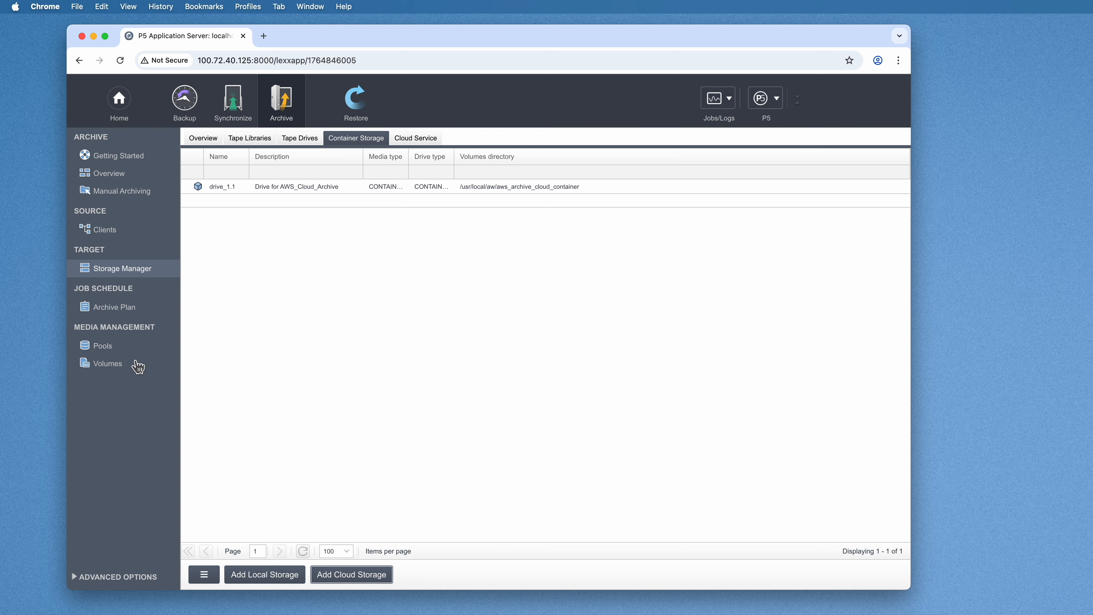
# Examine the AWS_Cloud_Archive pool, its volume and its container drive in the Archive section.
pyautogui.click(123, 349)
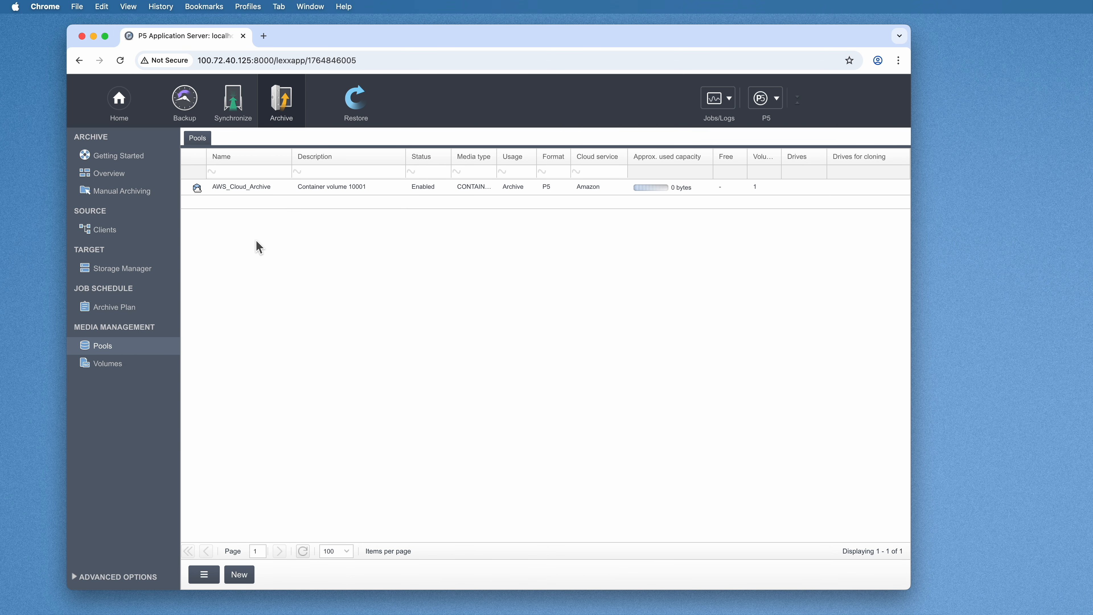
pyautogui.click(206, 191)
pyautogui.click(131, 368)
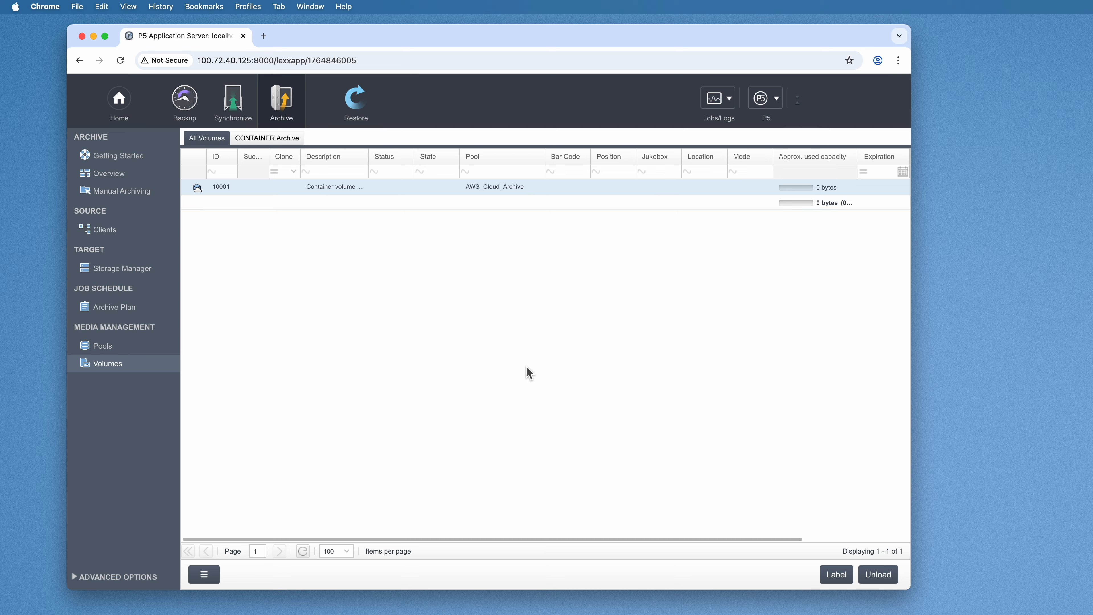
pyautogui.click(220, 193)
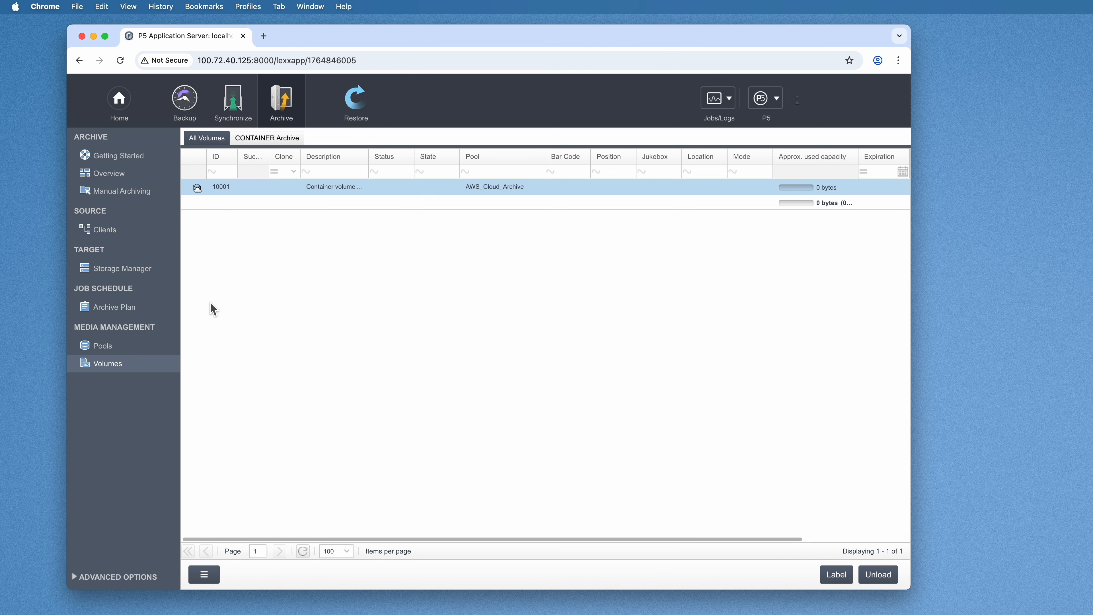
pyautogui.click(147, 275)
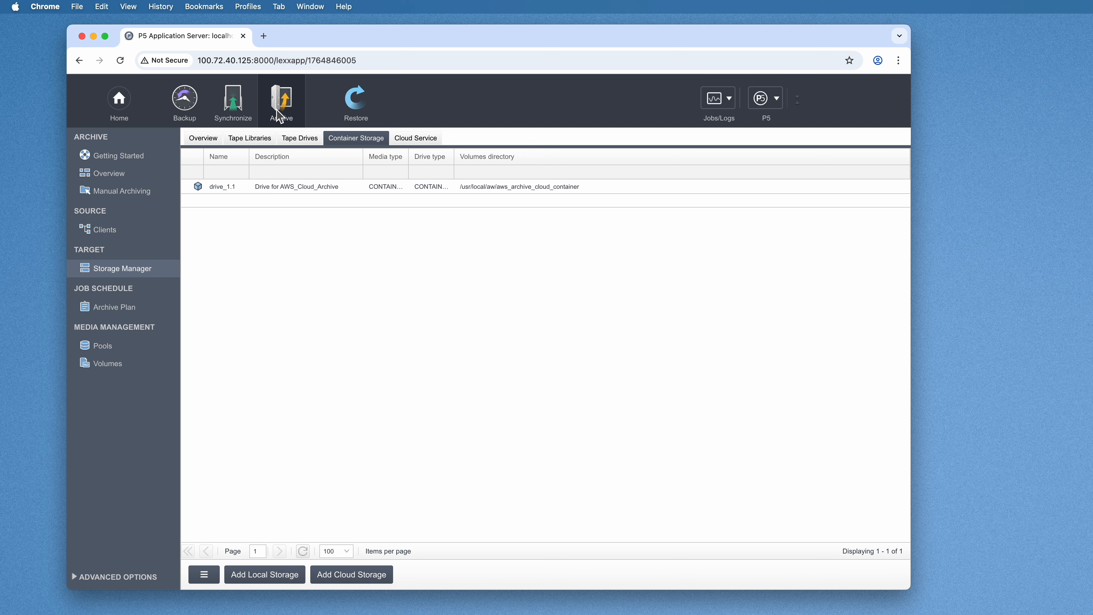
pyautogui.click(314, 189)
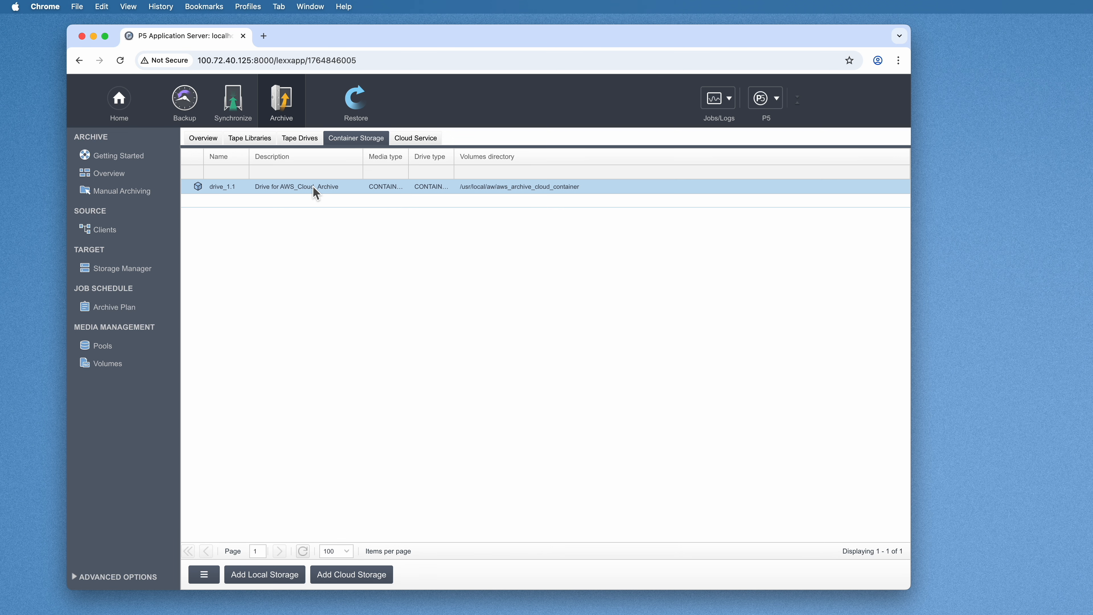
pyautogui.click(122, 351)
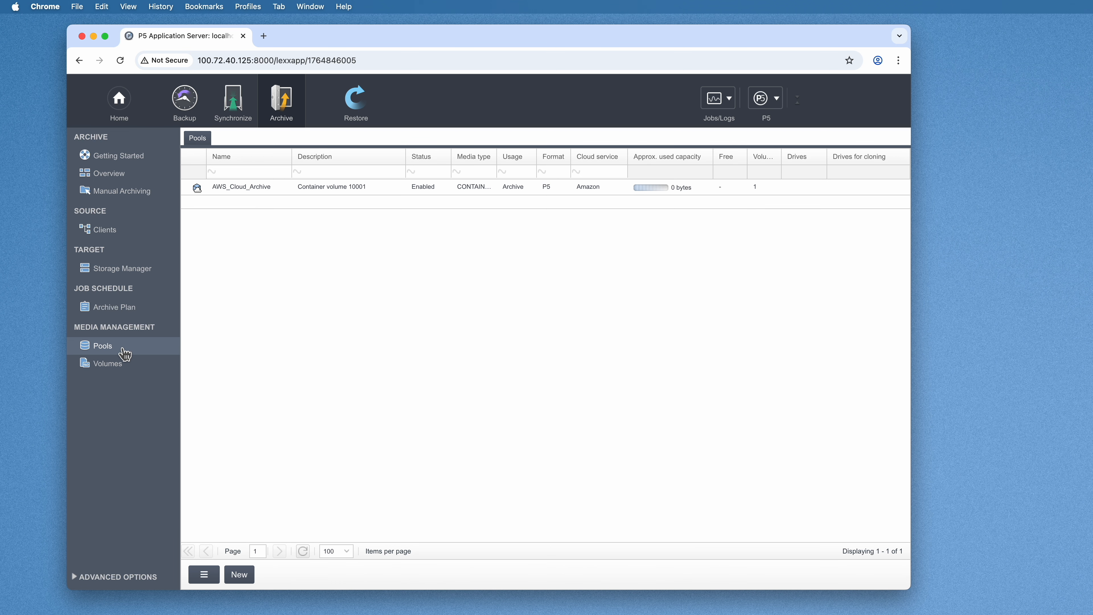
pyautogui.click(289, 194)
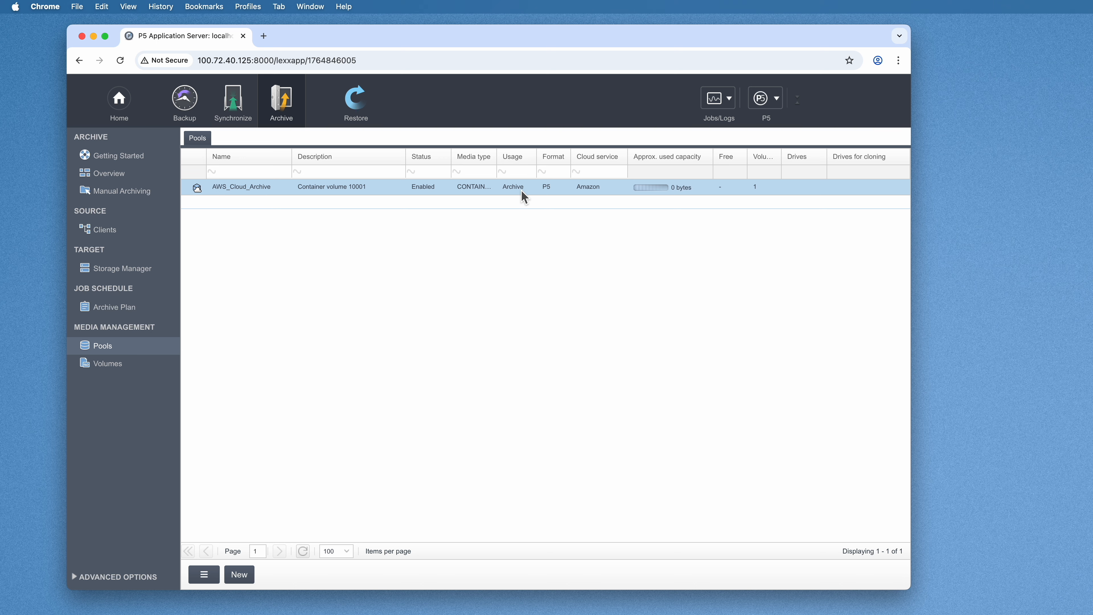
# Check the container storage listed in the Backup section, then return to the AWS_Cloud_Archive pool in the Archive section.
pyautogui.click(195, 108)
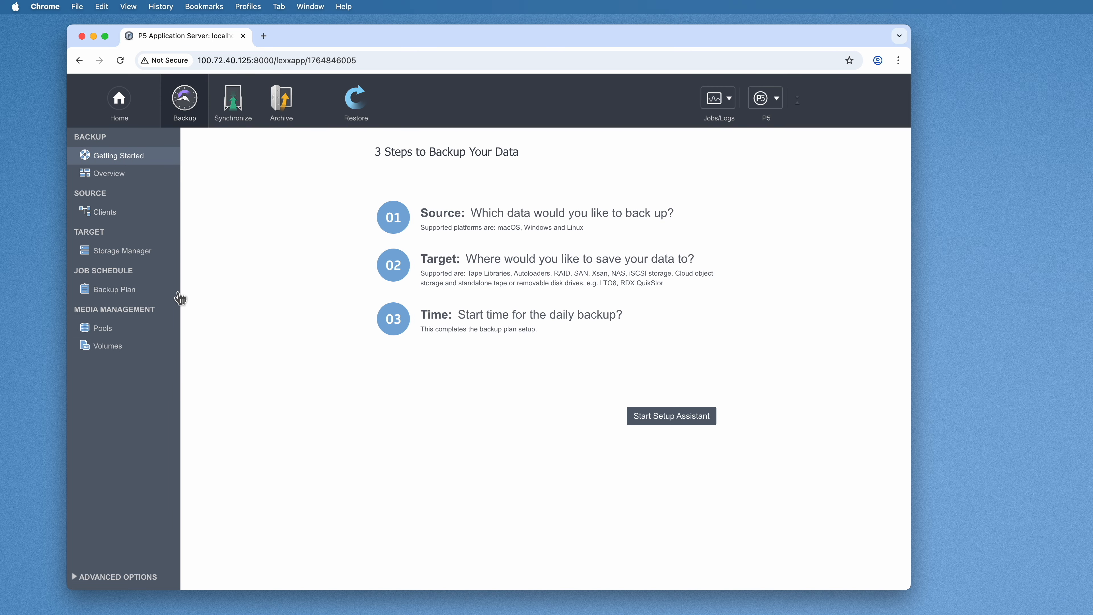
pyautogui.click(124, 251)
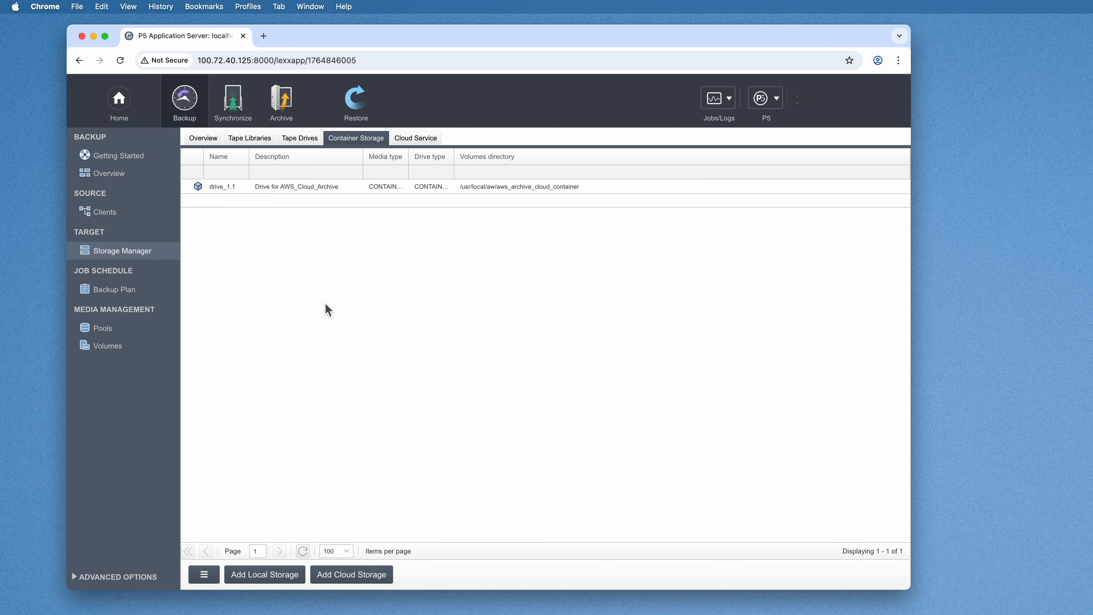
pyautogui.click(278, 106)
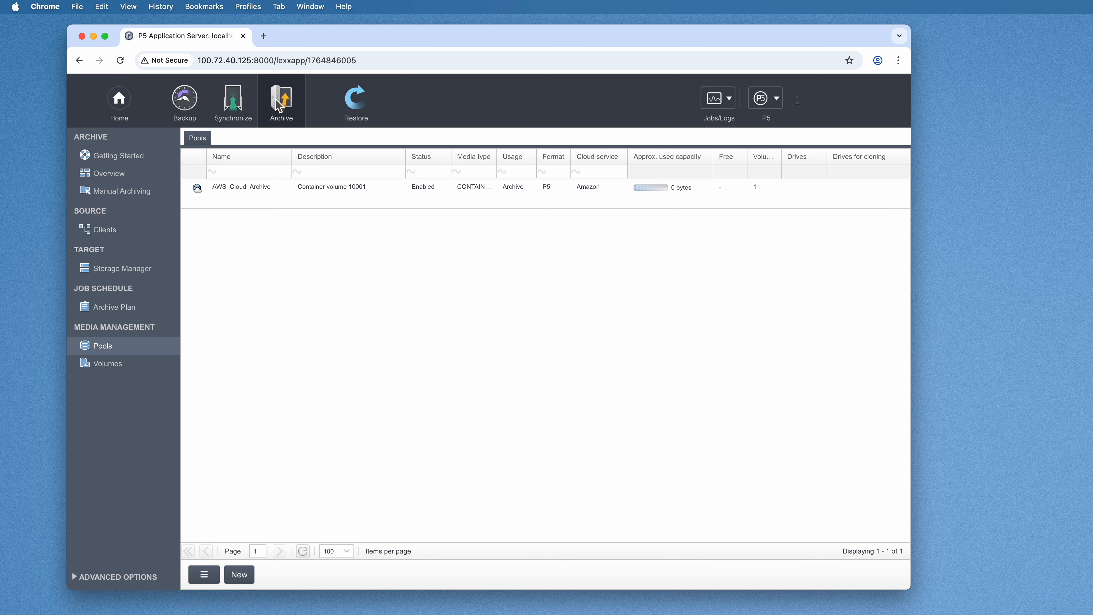
pyautogui.click(237, 193)
# Create an archive plan with AWS_Cloud_Archive as target storage and Default-Archive as target index, and select it in the plan list.
pyautogui.click(130, 314)
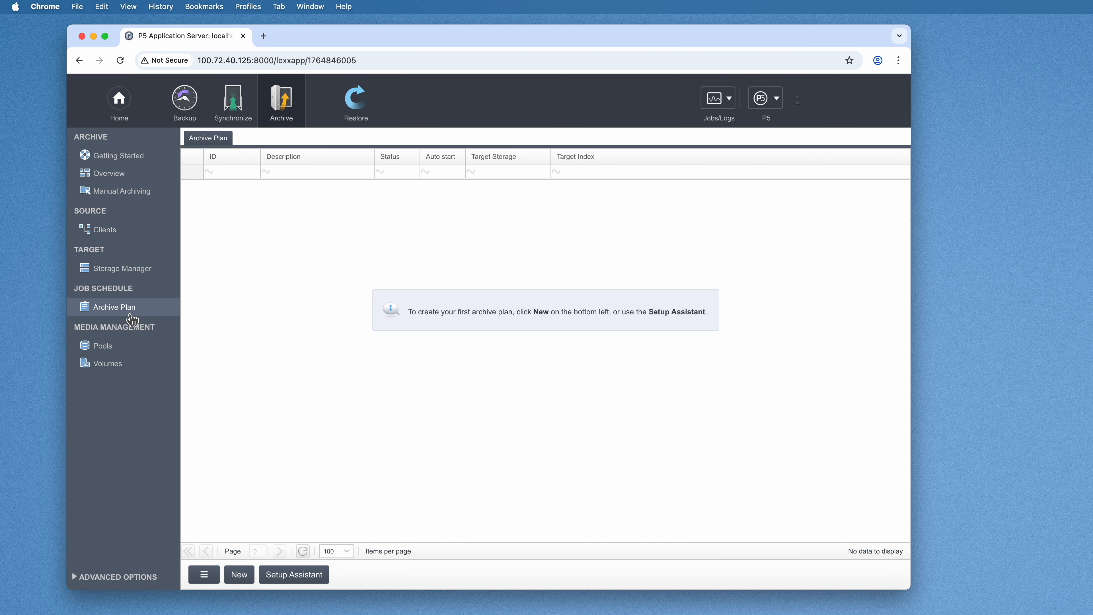
pyautogui.click(239, 574)
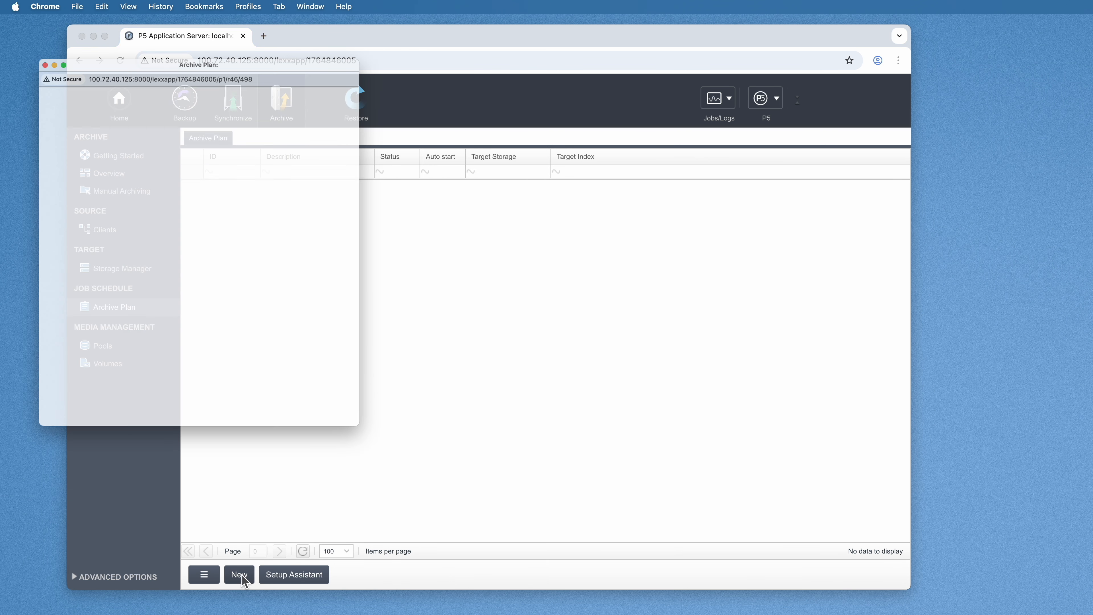
pyautogui.moveTo(82, 29); pyautogui.dragTo(472, 86)
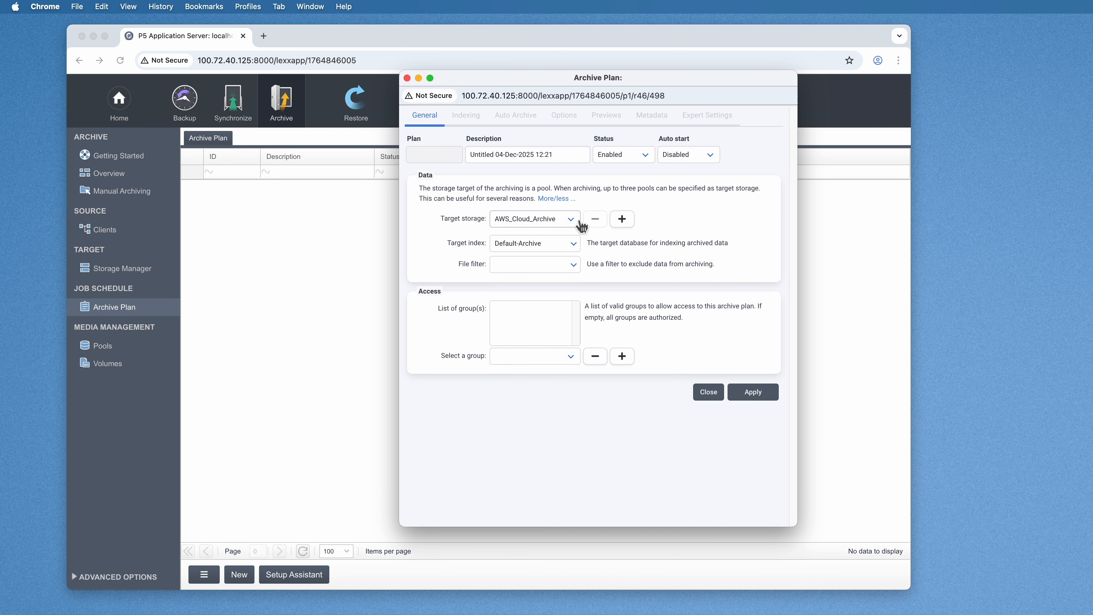
pyautogui.click(754, 391)
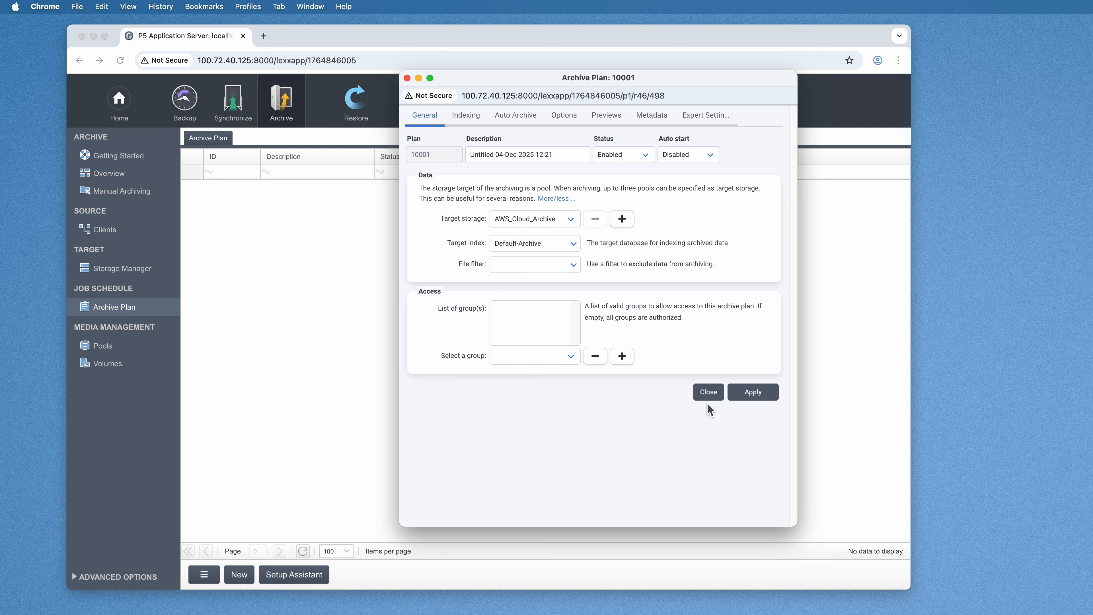
pyautogui.click(708, 392)
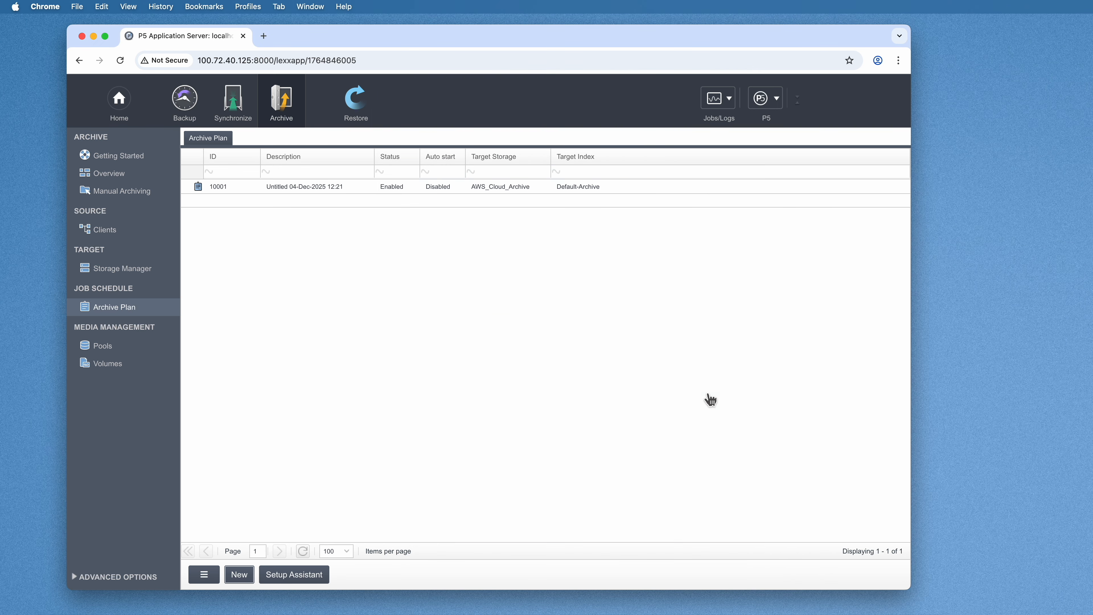
pyautogui.click(297, 194)
# Manually archive the unzipped photographer's Images folder from /data on the localhost client with the untitled archive plan, starting immediately.
pyautogui.click(122, 191)
pyautogui.doubleClick(221, 202)
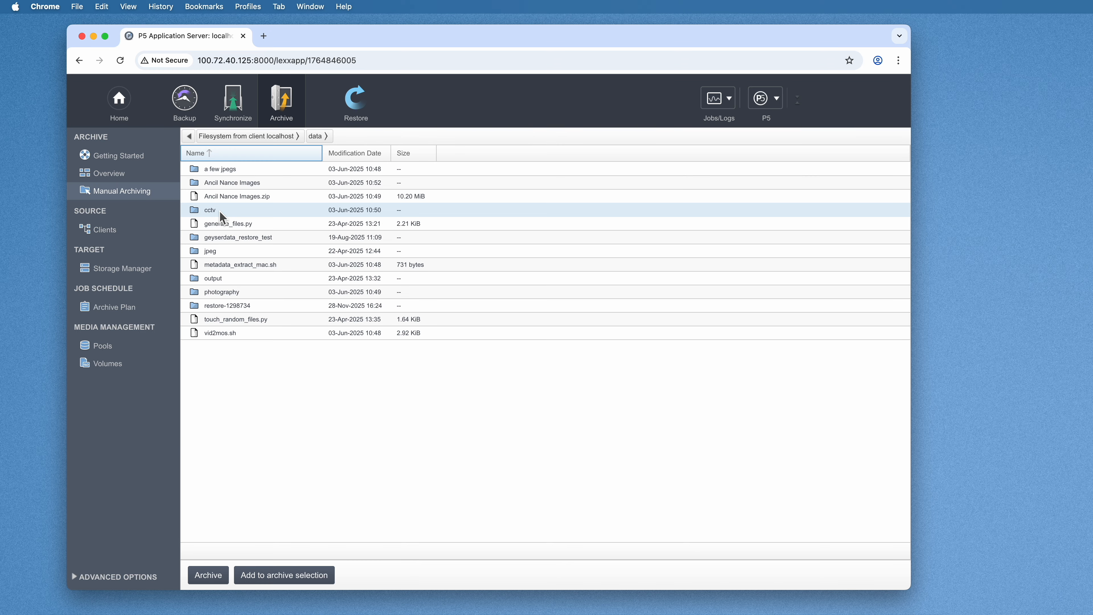
pyautogui.click(240, 187)
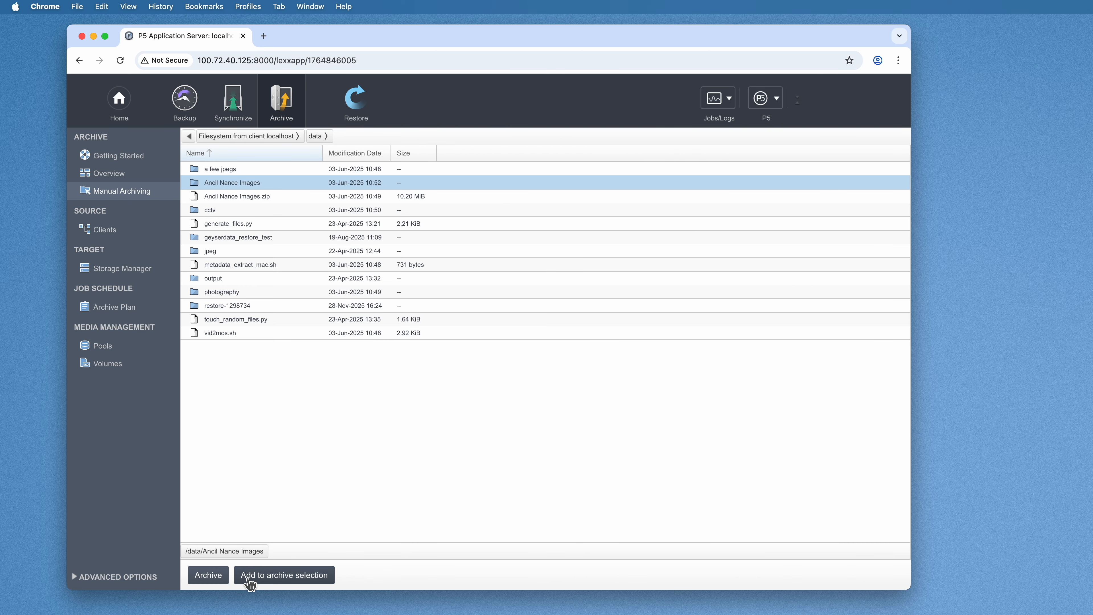
pyautogui.click(208, 575)
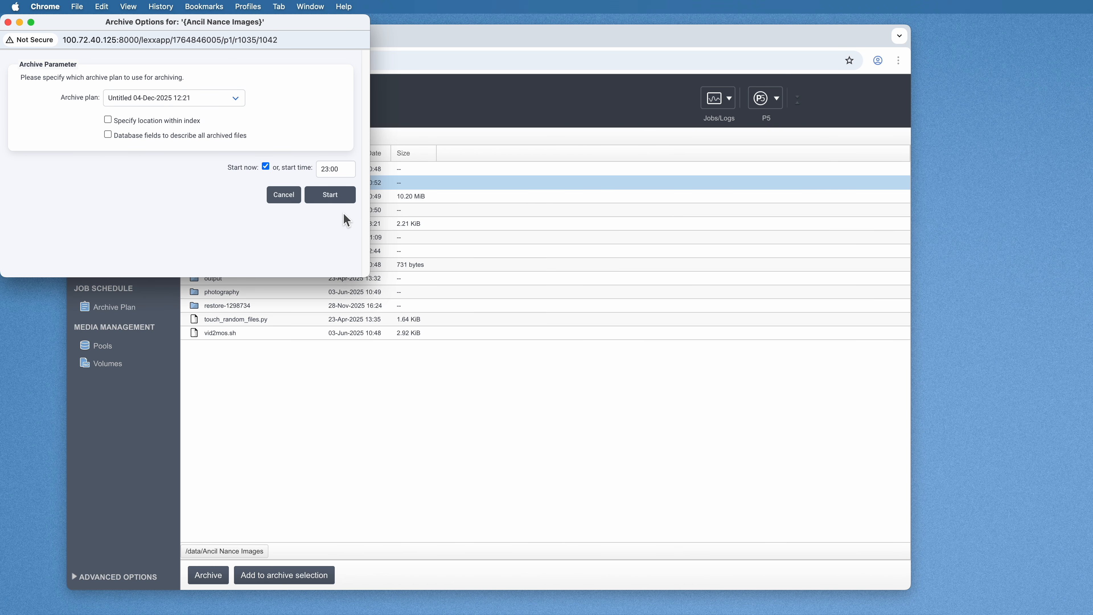
pyautogui.click(331, 196)
pyautogui.click(344, 152)
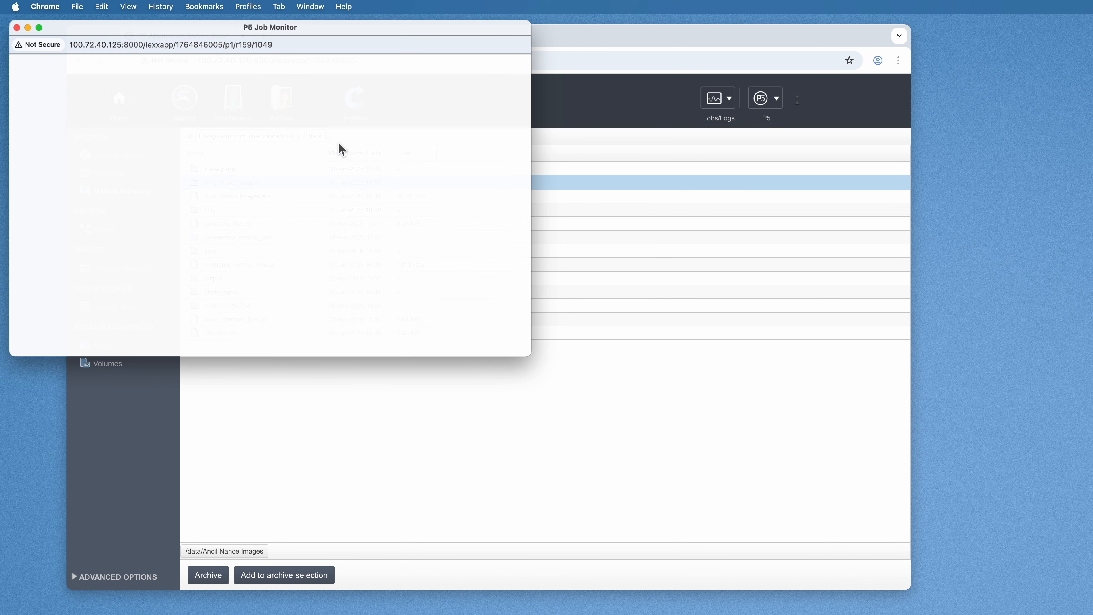
# Check the finished archive job in the P5 Job Monitor and return to the main window.
pyautogui.moveTo(188, 30); pyautogui.dragTo(525, 98)
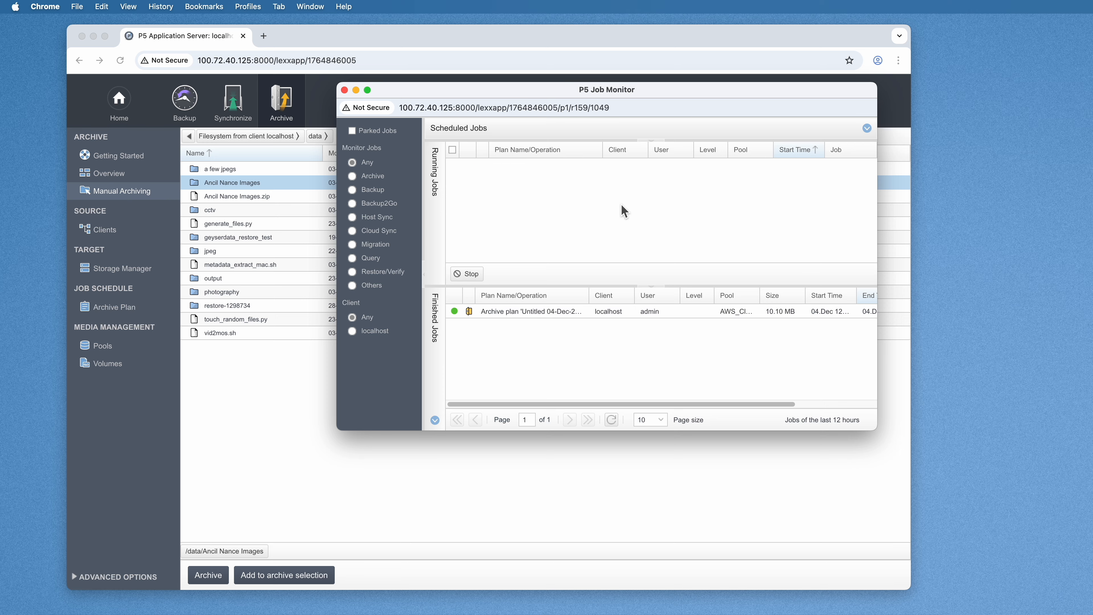
pyautogui.click(554, 312)
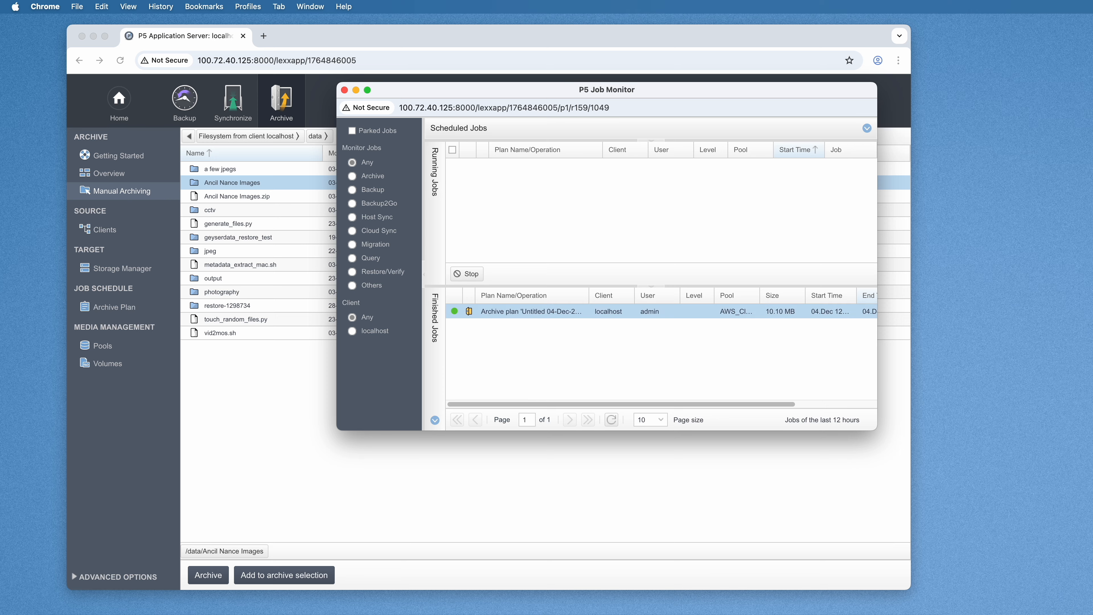
pyautogui.click(402, 46)
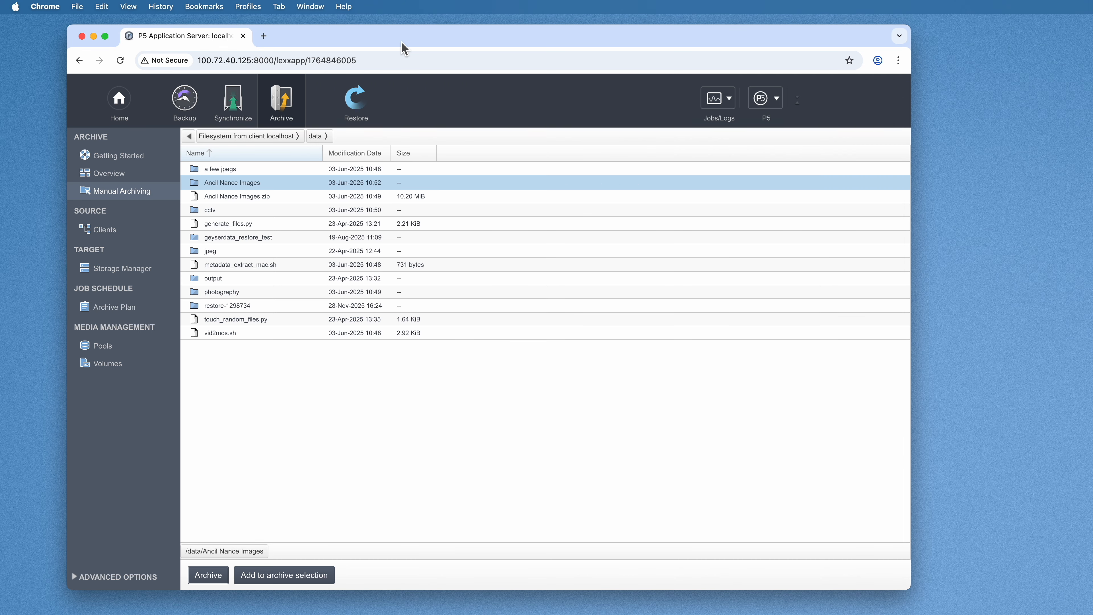
# Browse the Default Archive restore index to the Biking folder and examine which volume holds 010bike.jpg, widening the Volume column.
pyautogui.click(361, 97)
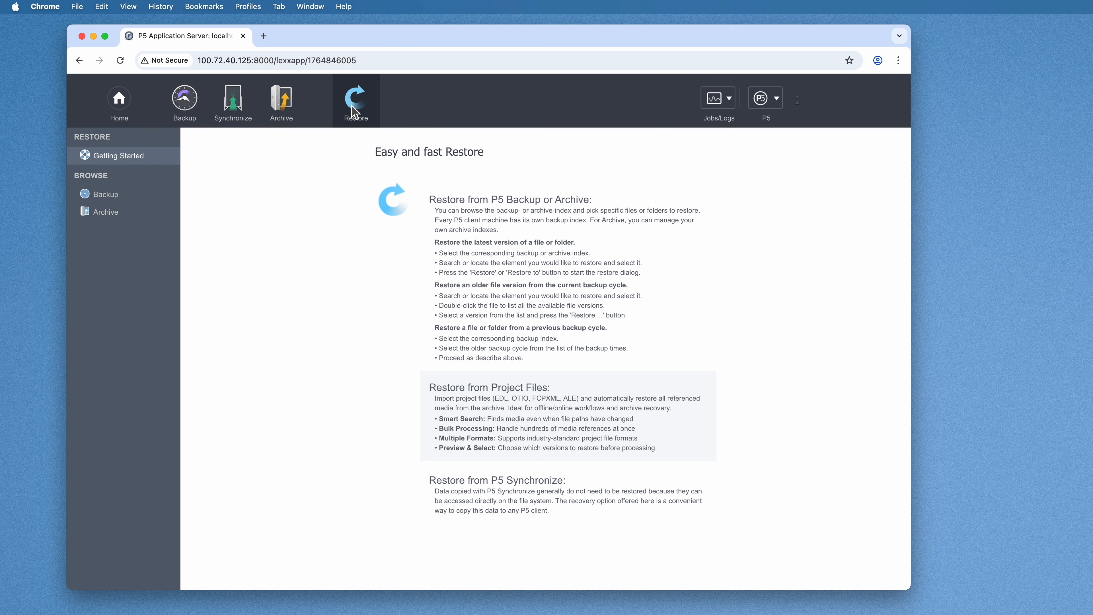
pyautogui.click(132, 217)
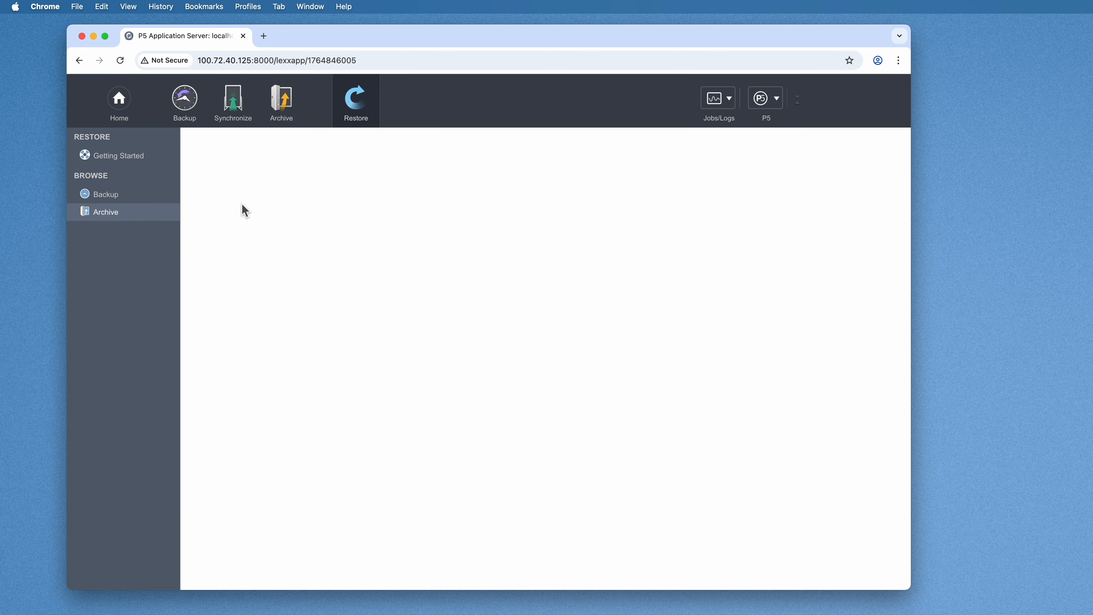
pyautogui.doubleClick(208, 187)
pyautogui.doubleClick(248, 191)
pyautogui.doubleClick(248, 189)
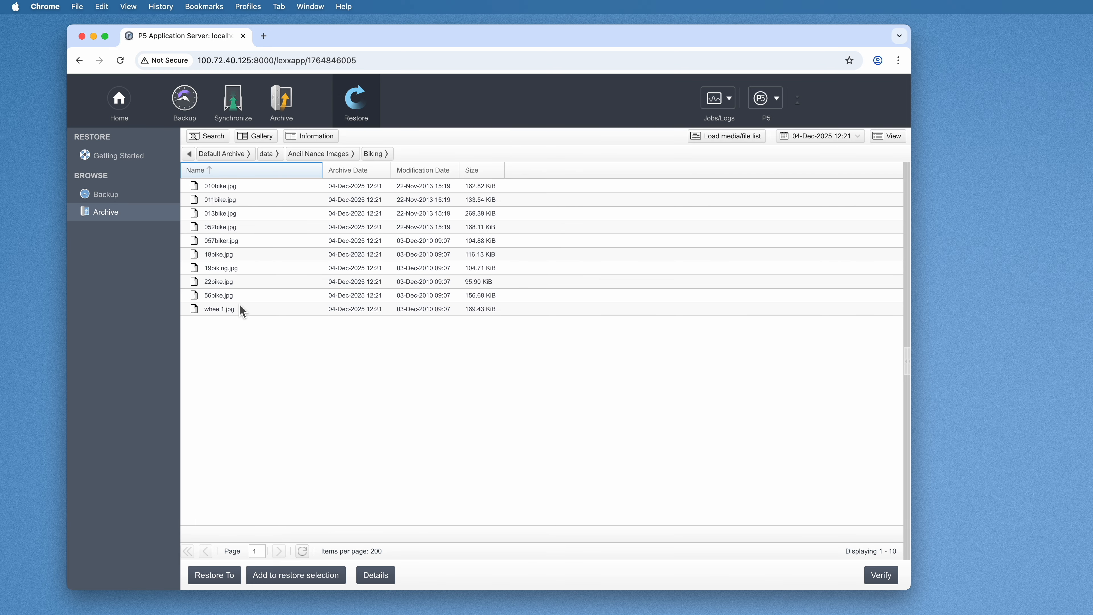
pyautogui.doubleClick(226, 189)
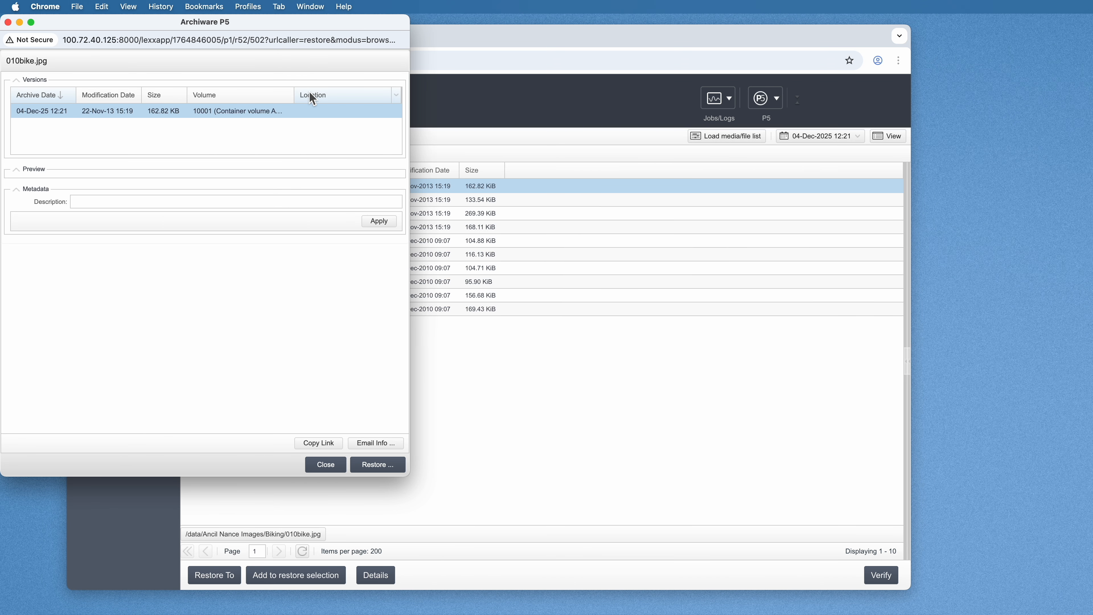
pyautogui.moveTo(296, 95); pyautogui.dragTo(362, 97)
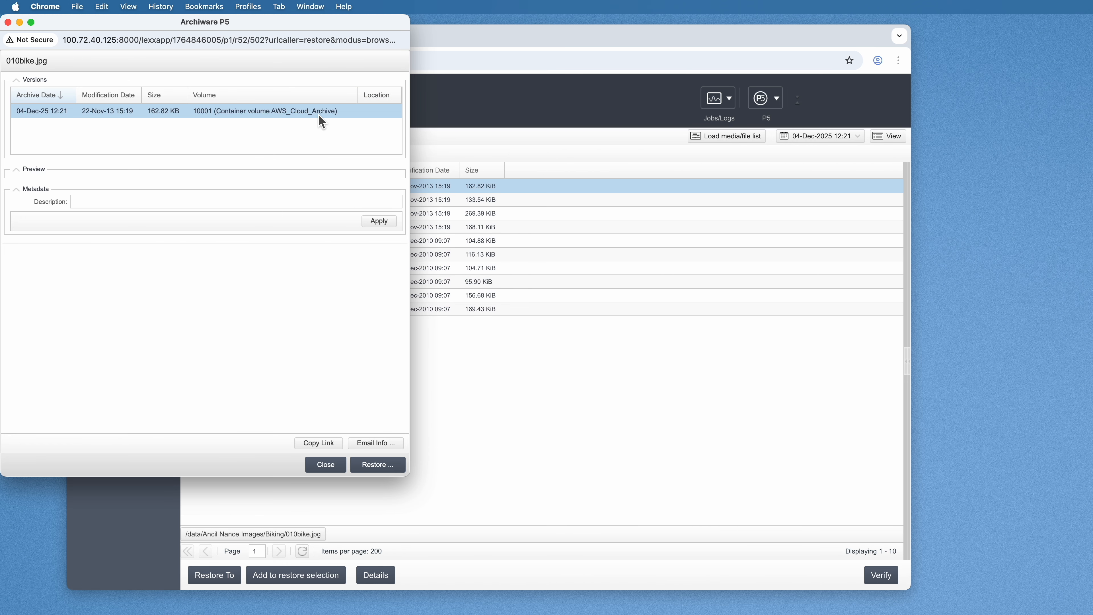
# Close the file details and restore 011bike.jpg, 013bike.jpg and 052bike.jpg to their original Biking folder on the localhost client.
pyautogui.click(332, 468)
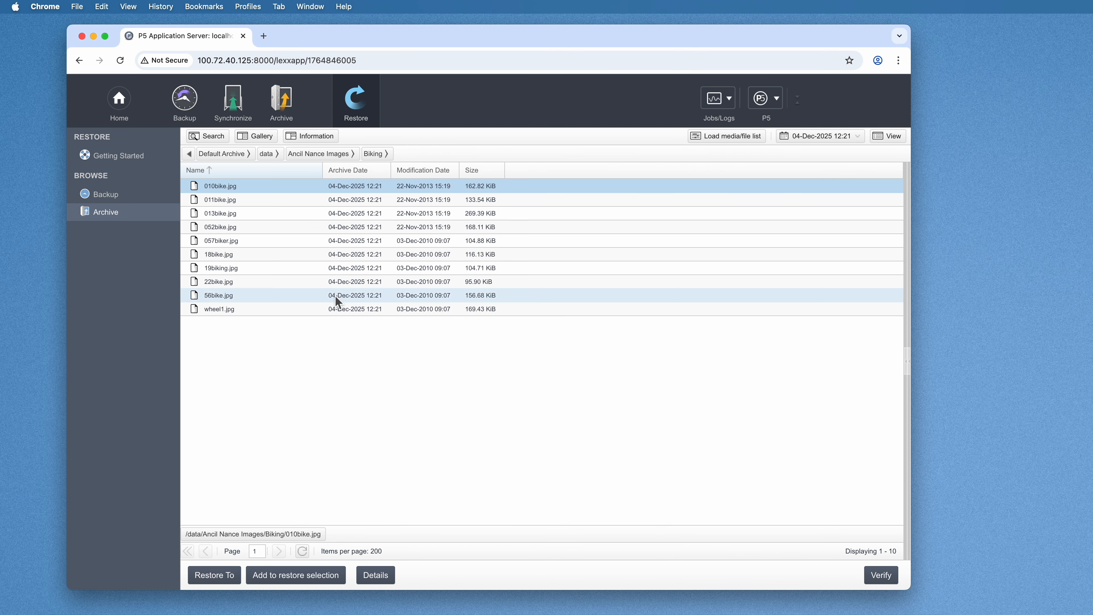
pyautogui.click(262, 201)
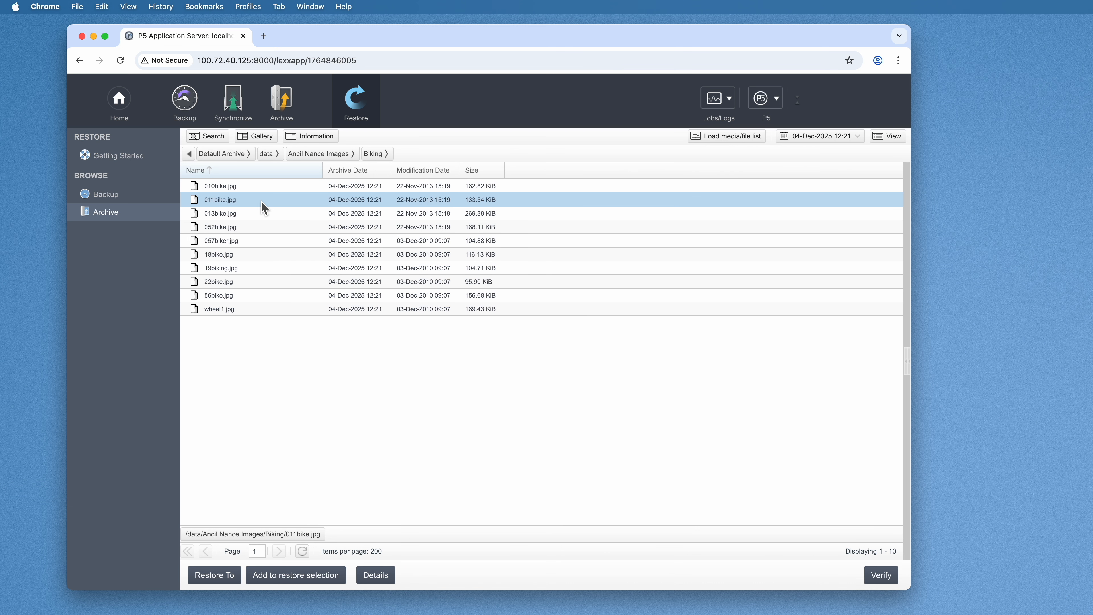
pyautogui.keyDown('shift'); pyautogui.click(275, 227); pyautogui.keyUp('shift')
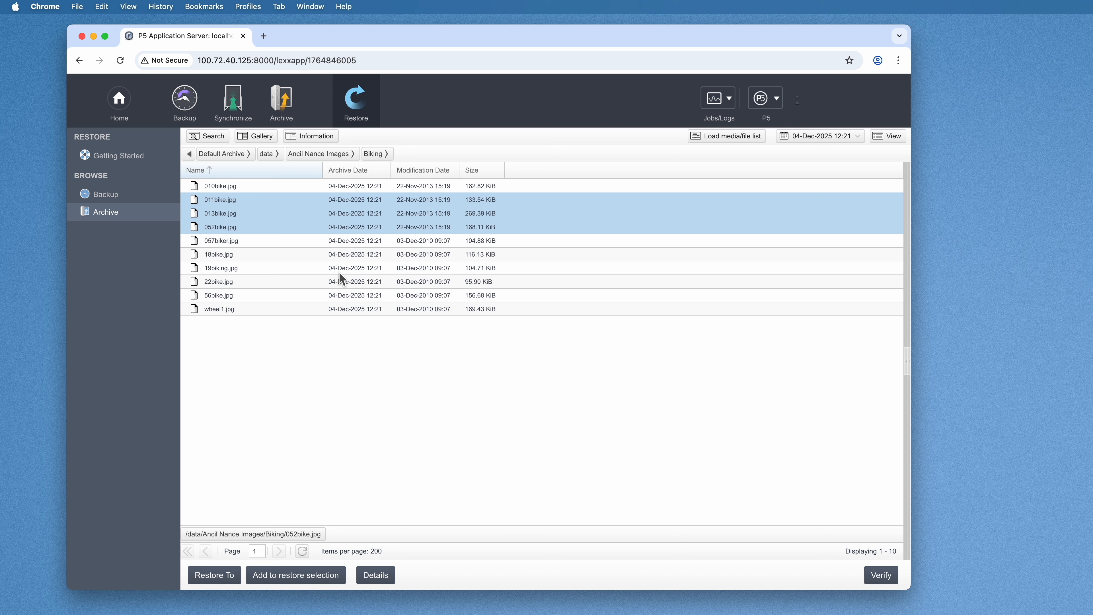
pyautogui.click(224, 577)
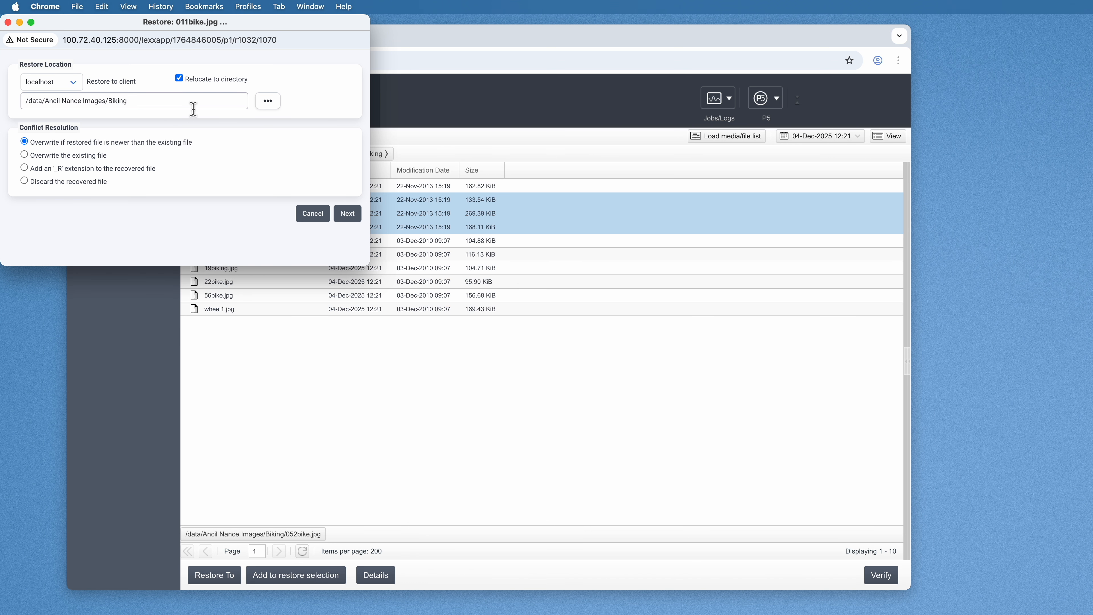
pyautogui.click(346, 214)
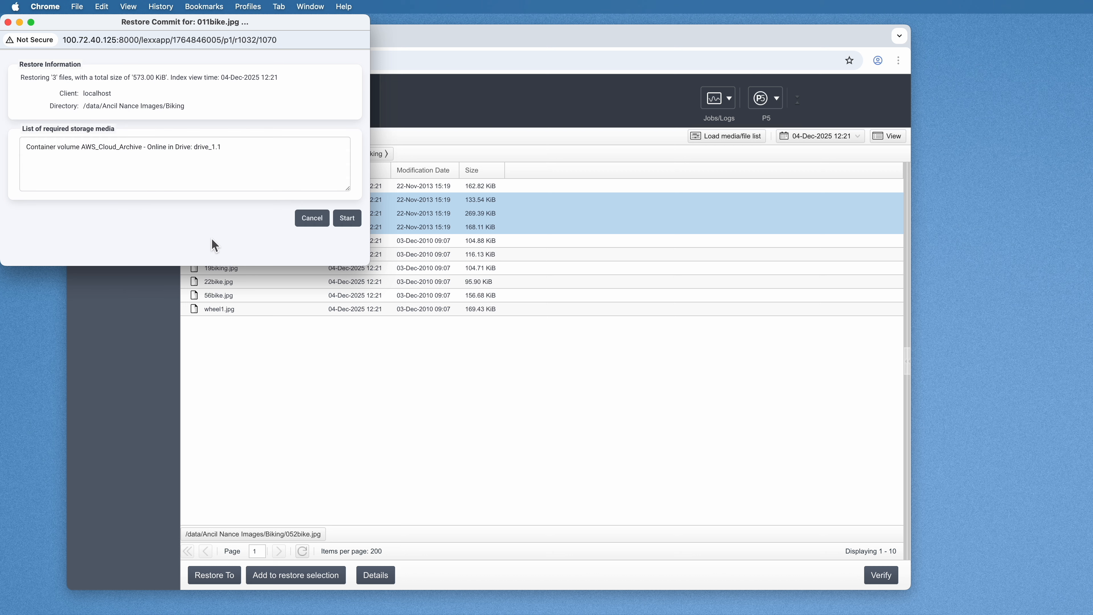
pyautogui.moveTo(81, 149); pyautogui.dragTo(233, 150)
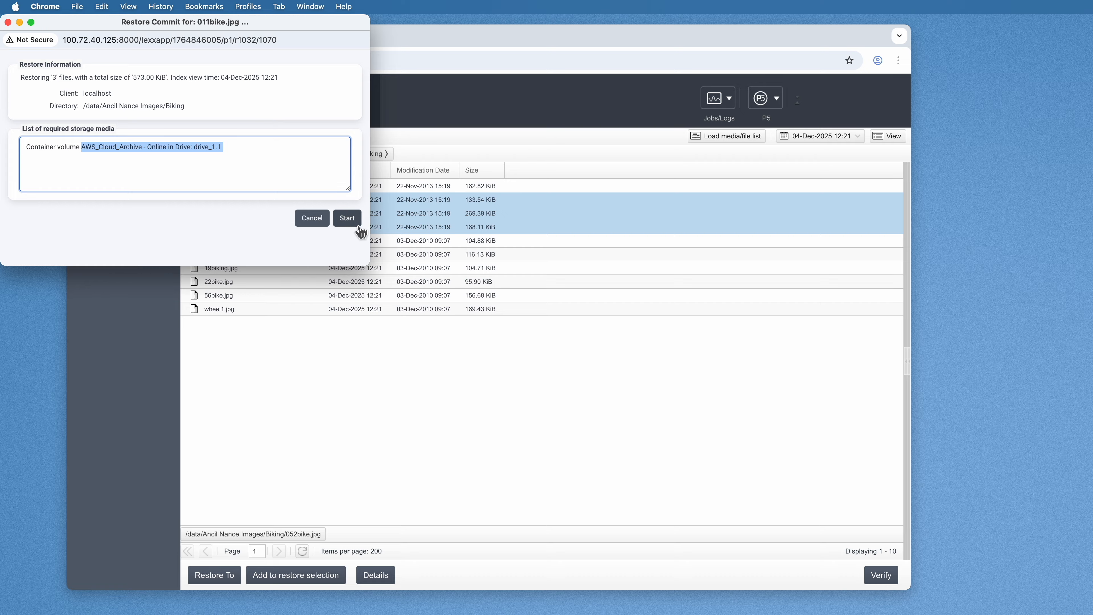
pyautogui.click(352, 219)
# Examine the progress details of the running restore job in the P5 Job Monitor.
pyautogui.click(352, 138)
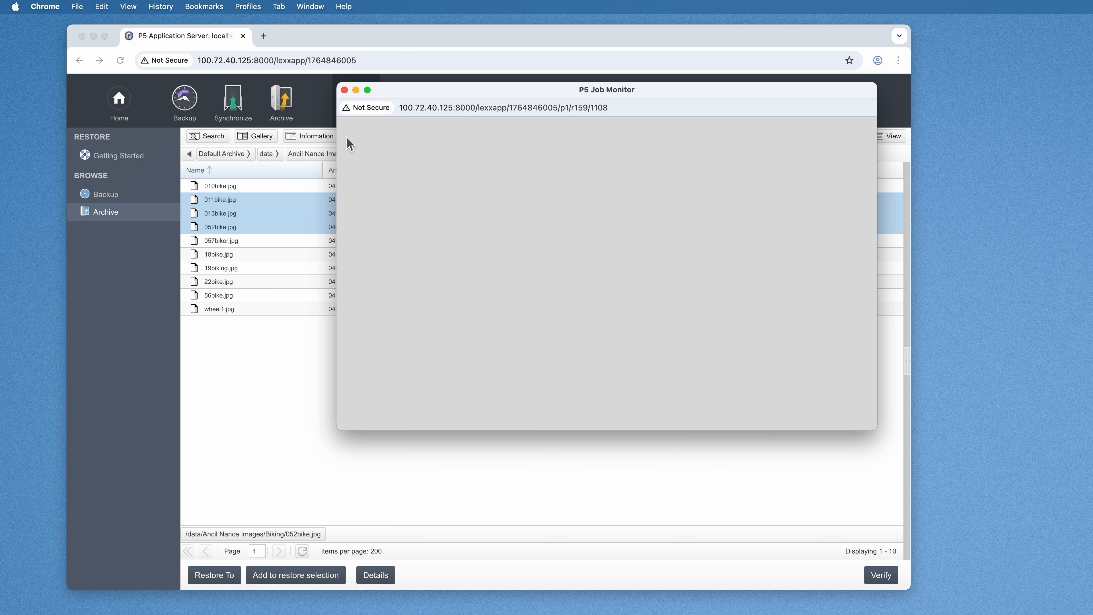
pyautogui.click(454, 176)
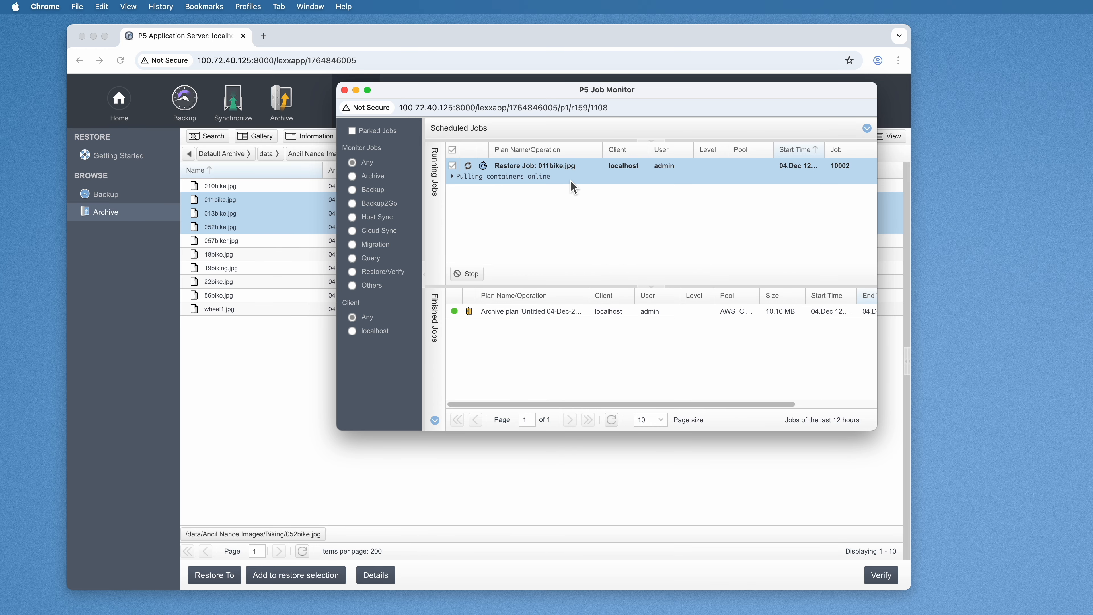
pyautogui.click(454, 176)
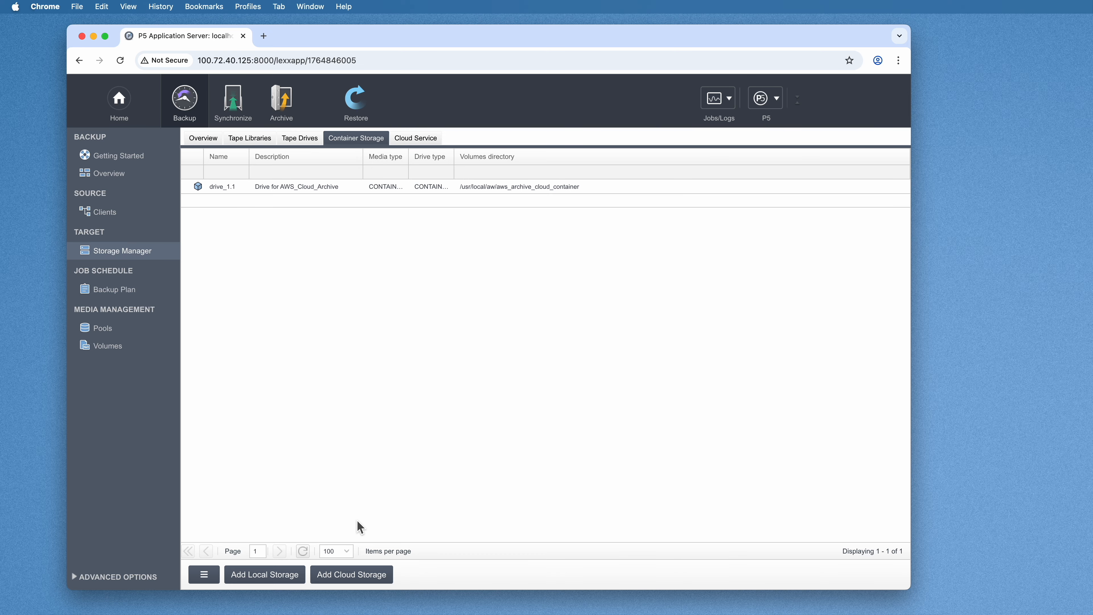
# Start a new cloud container storage based on the Wasabi cloud service.
pyautogui.click(332, 579)
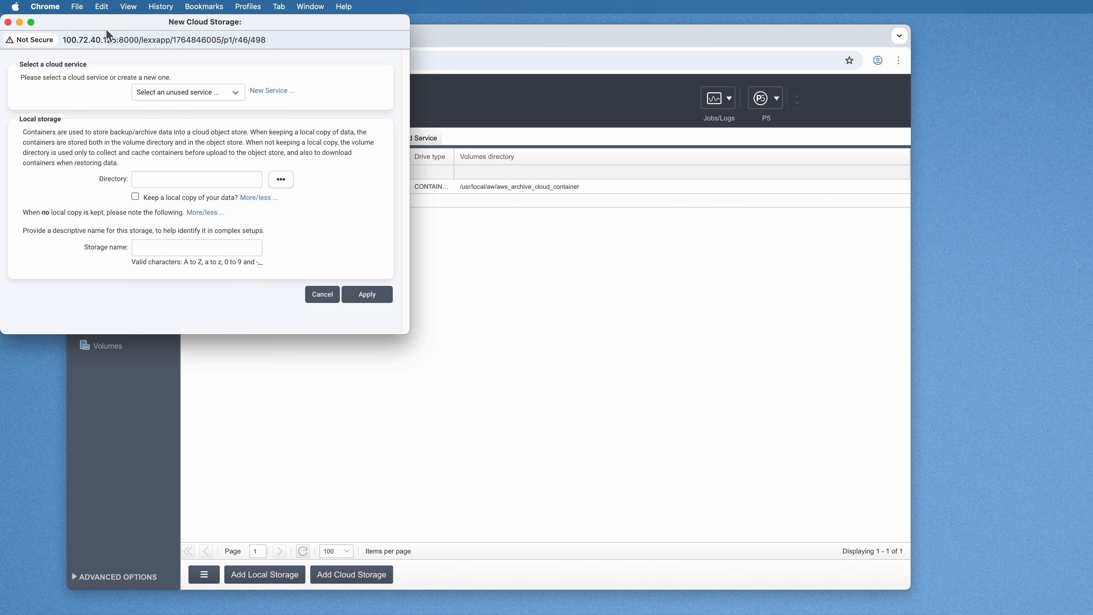
pyautogui.moveTo(106, 28); pyautogui.dragTo(512, 190)
pyautogui.click(598, 254)
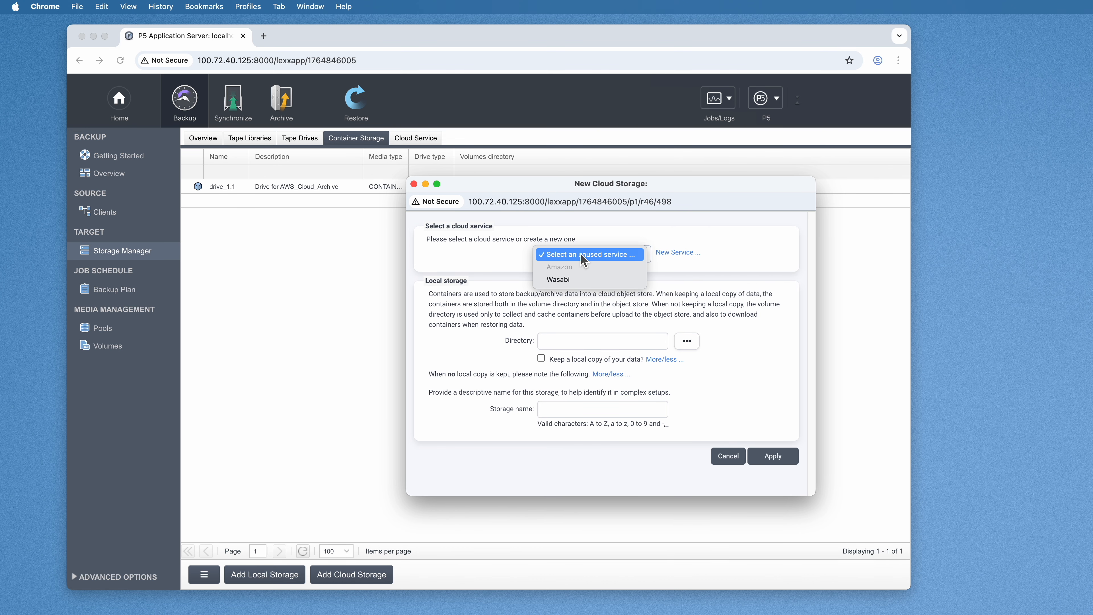
pyautogui.click(600, 279)
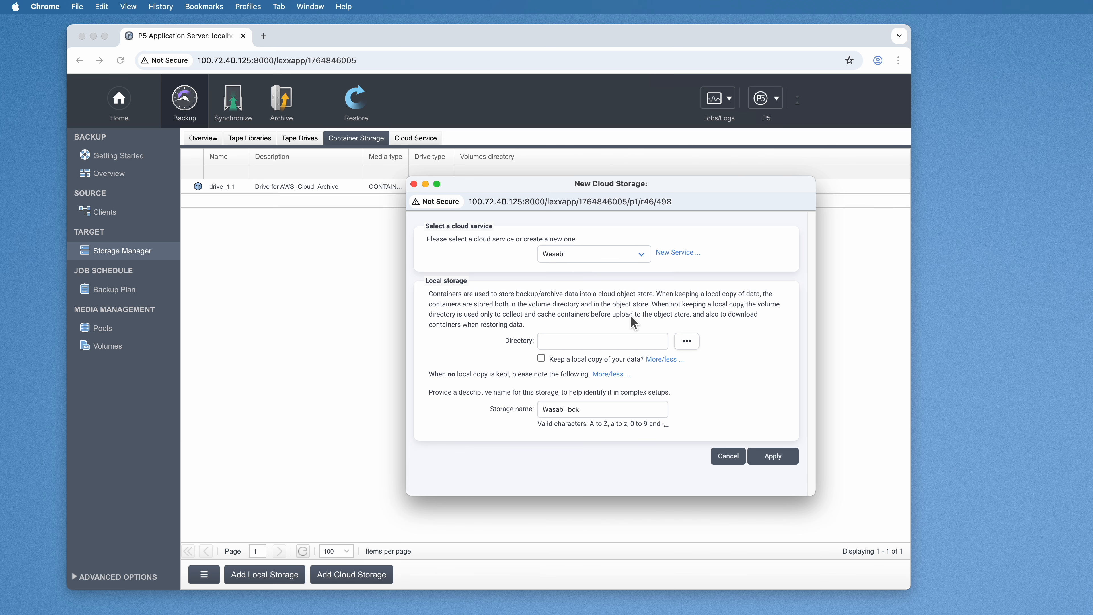
# Create the folder wasabi_backup_cloud_container in /usr/local/aw and choose it as the storage's local directory.
pyautogui.click(687, 342)
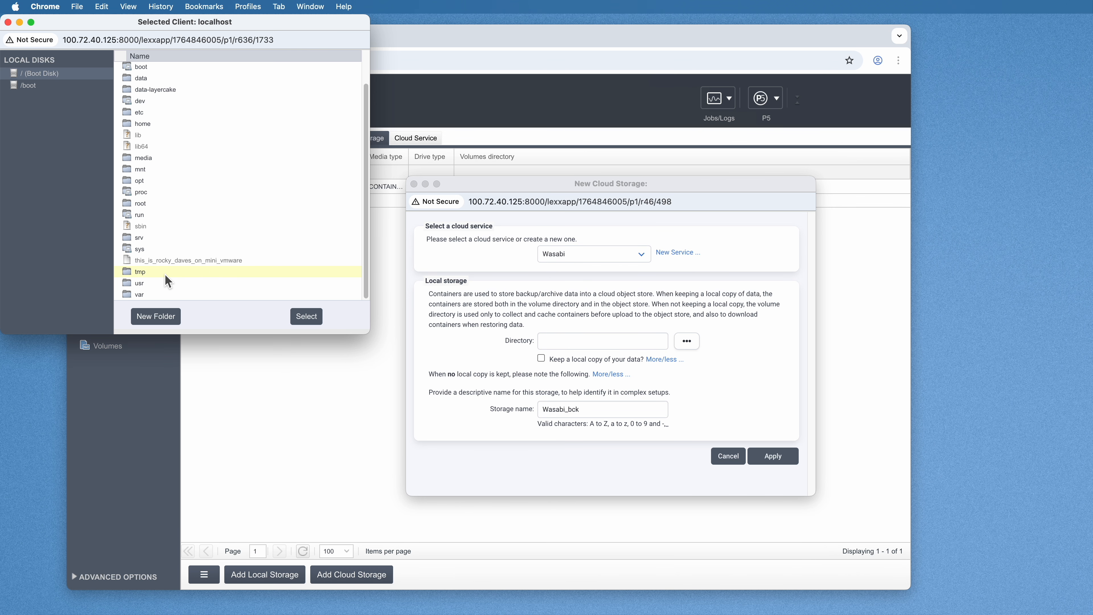
pyautogui.doubleClick(154, 282)
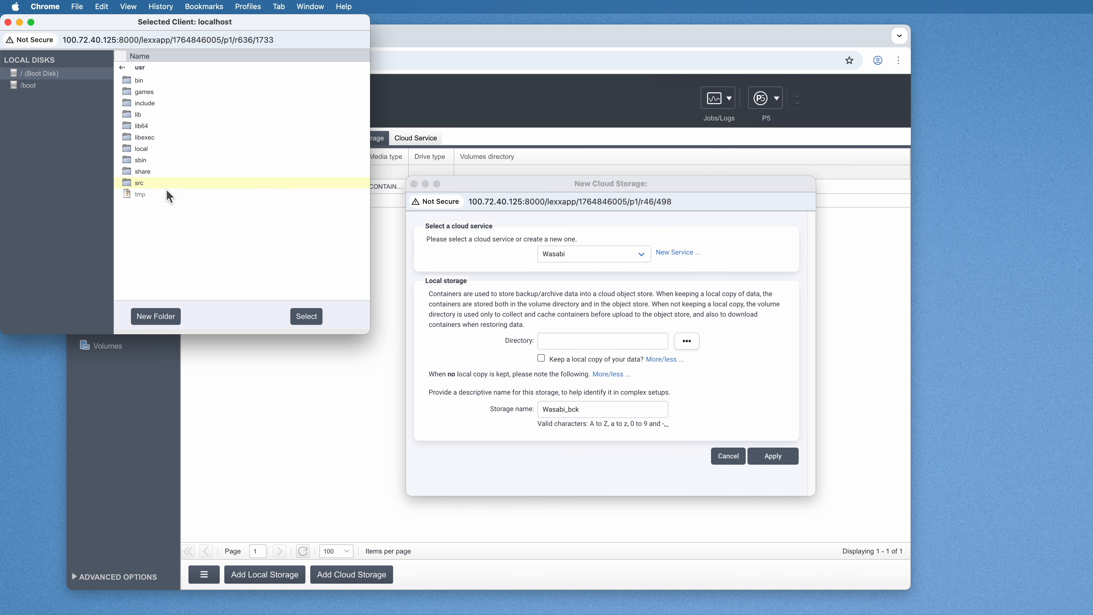
pyautogui.doubleClick(155, 149)
pyautogui.doubleClick(155, 81)
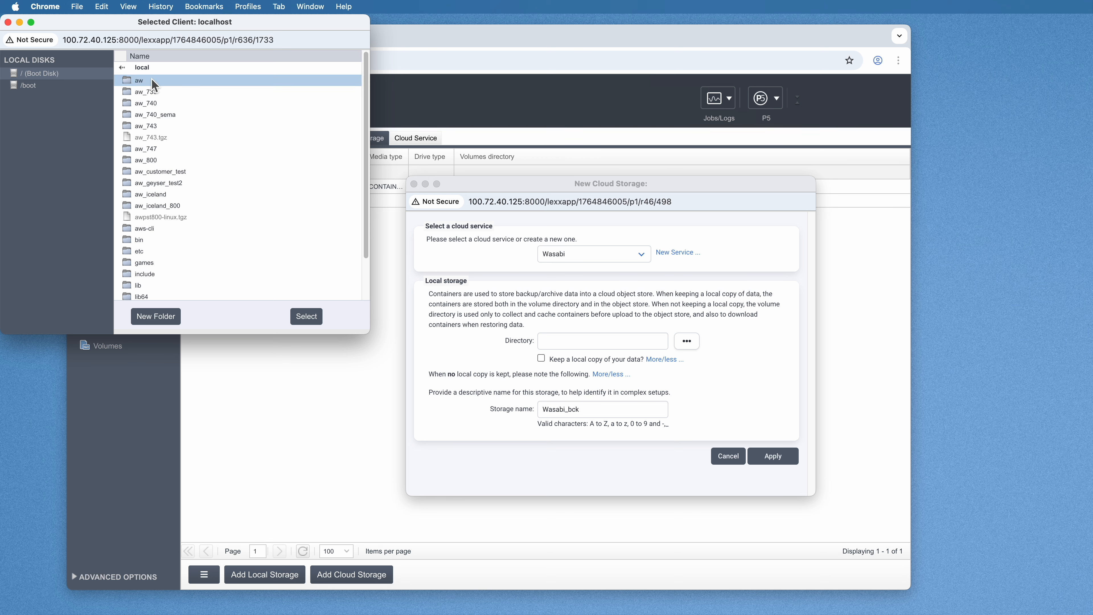
pyautogui.click(155, 316)
pyautogui.write('w')
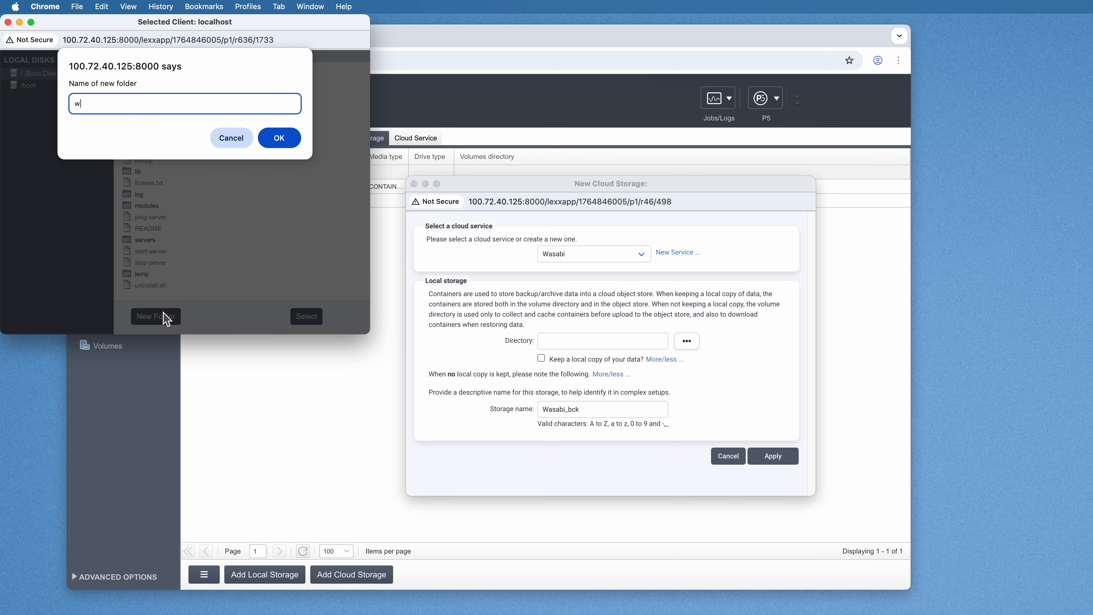
pyautogui.write('asabi_backup_cloud_container')
pyautogui.press('Return')
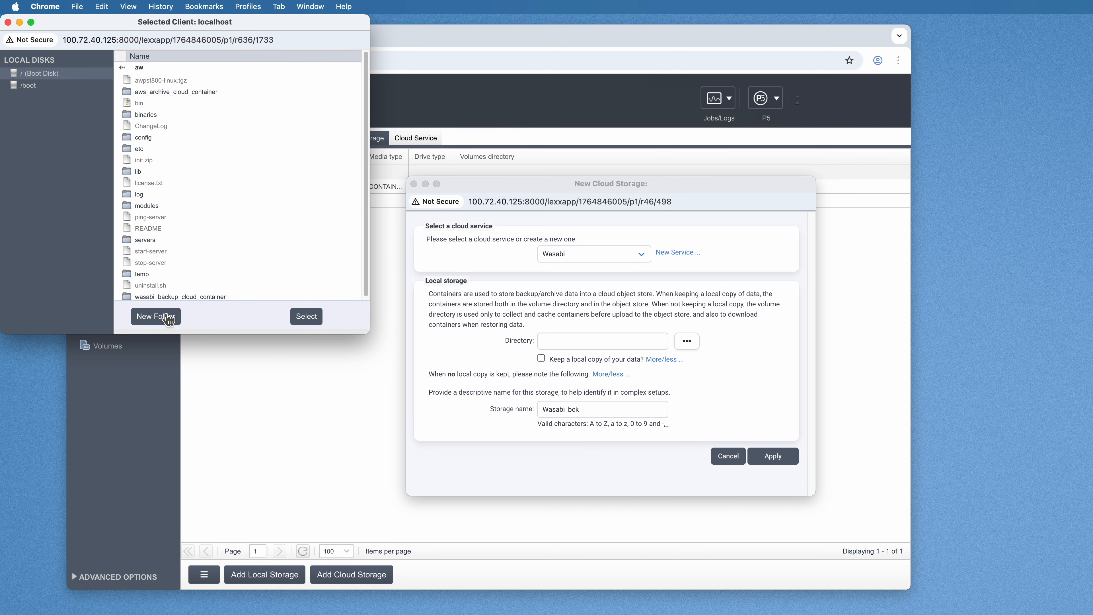
pyautogui.click(192, 294)
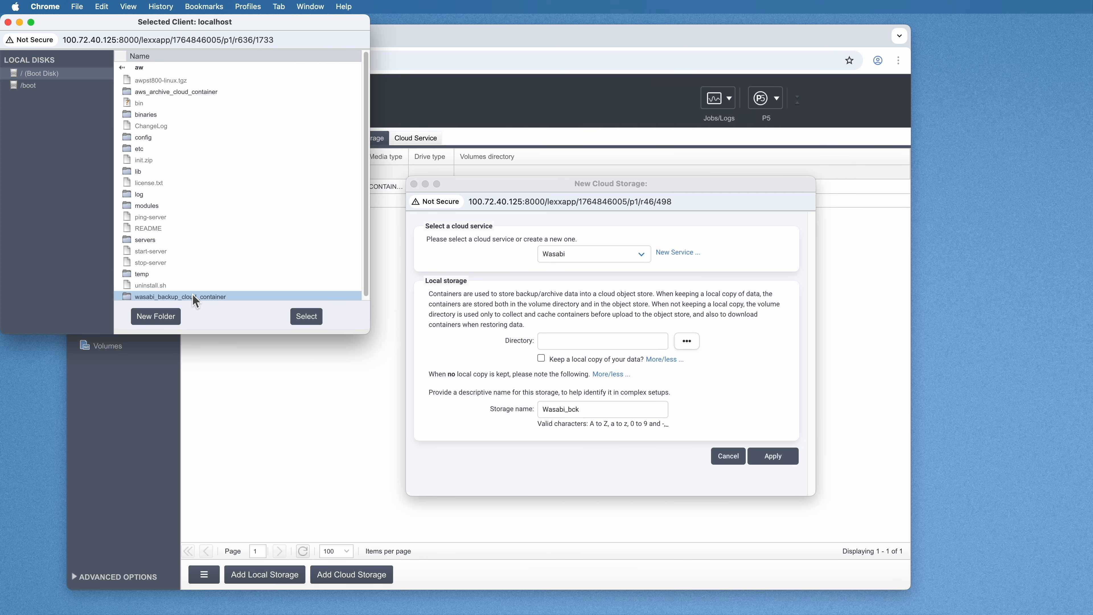
pyautogui.click(306, 316)
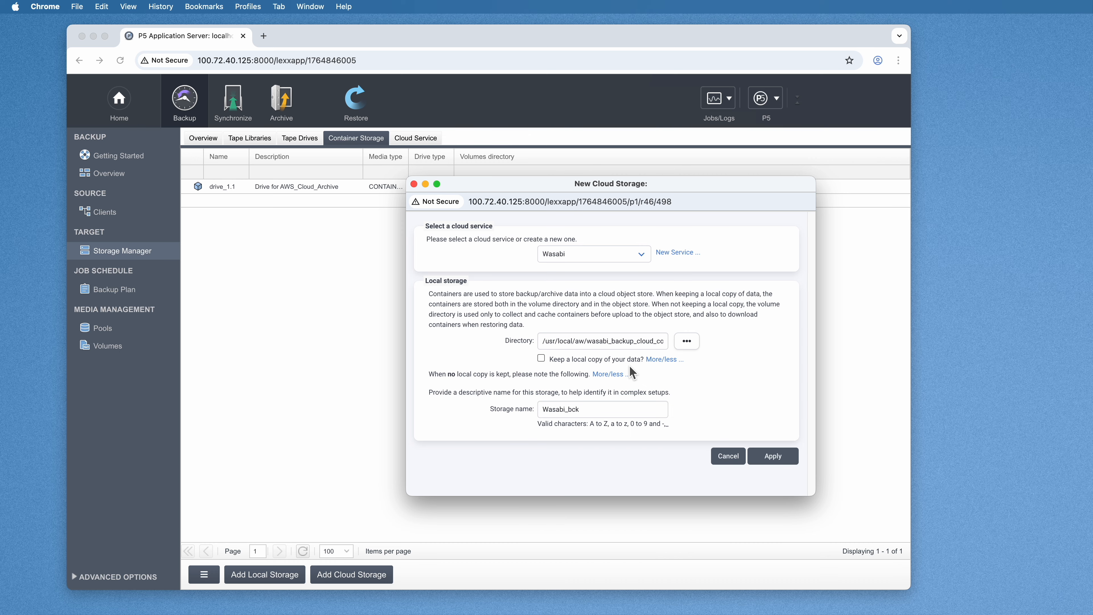
# Name the storage Wasabi_backup, create it, and close the setup window.
pyautogui.click(599, 410)
pyautogui.press('BackSpace')
pyautogui.press('BackSpace')
pyautogui.write('a')
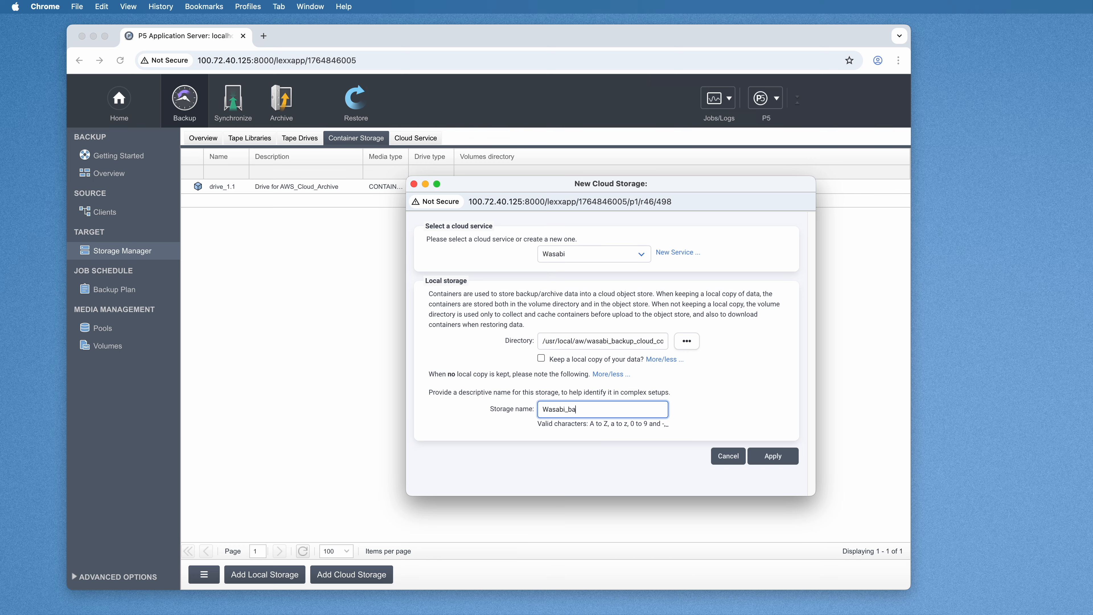
pyautogui.write('ckup')
pyautogui.click(773, 456)
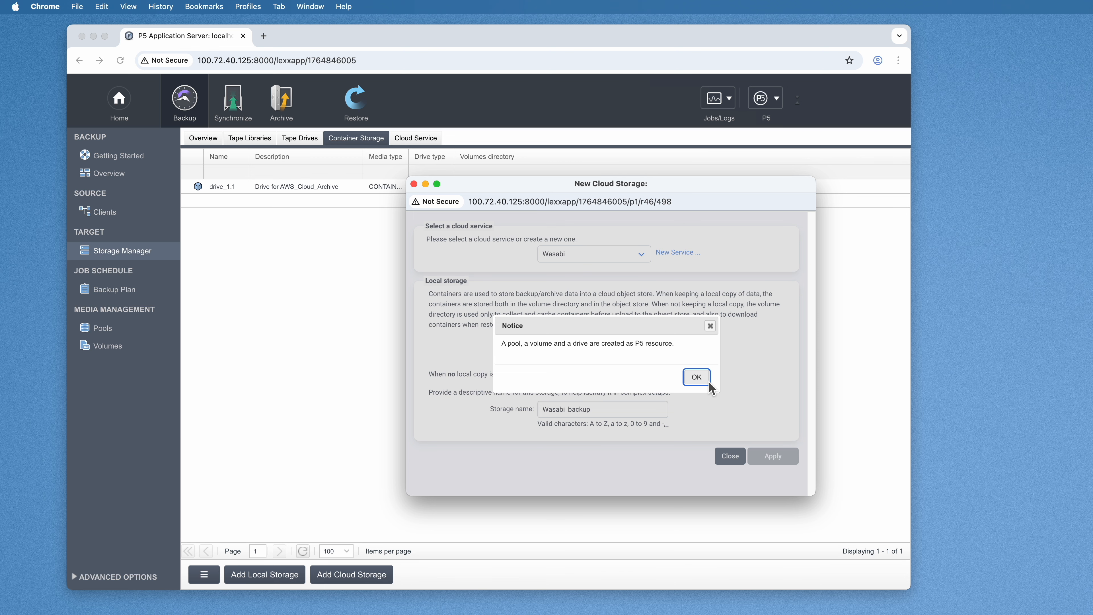
pyautogui.click(696, 377)
pyautogui.click(730, 456)
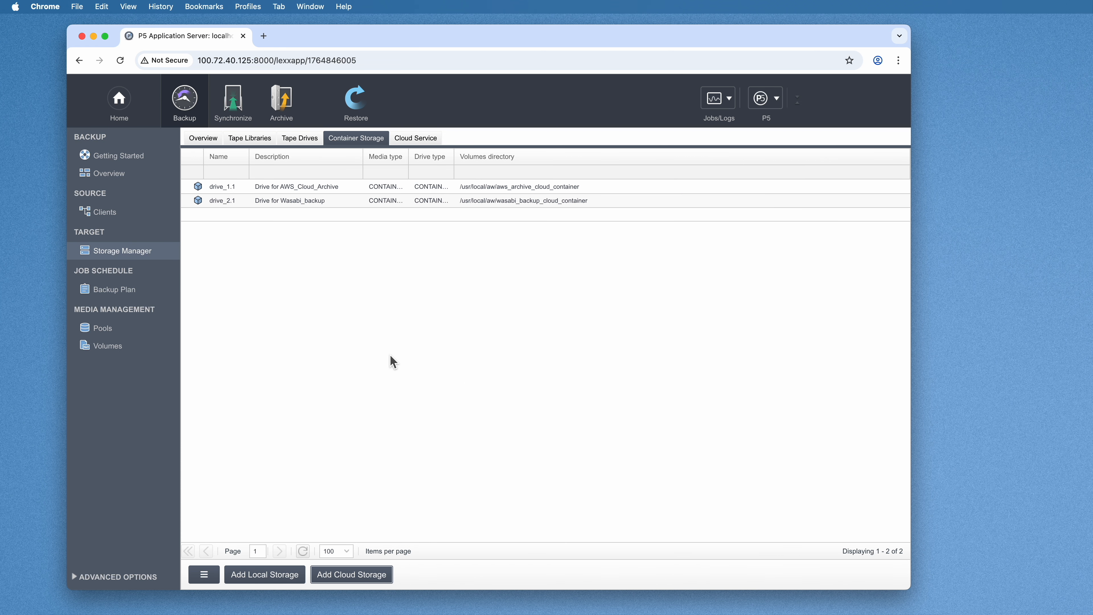
# Review the Wasabi_backup pool's usage in the pool list and examine both container volumes in the volume list.
pyautogui.click(138, 335)
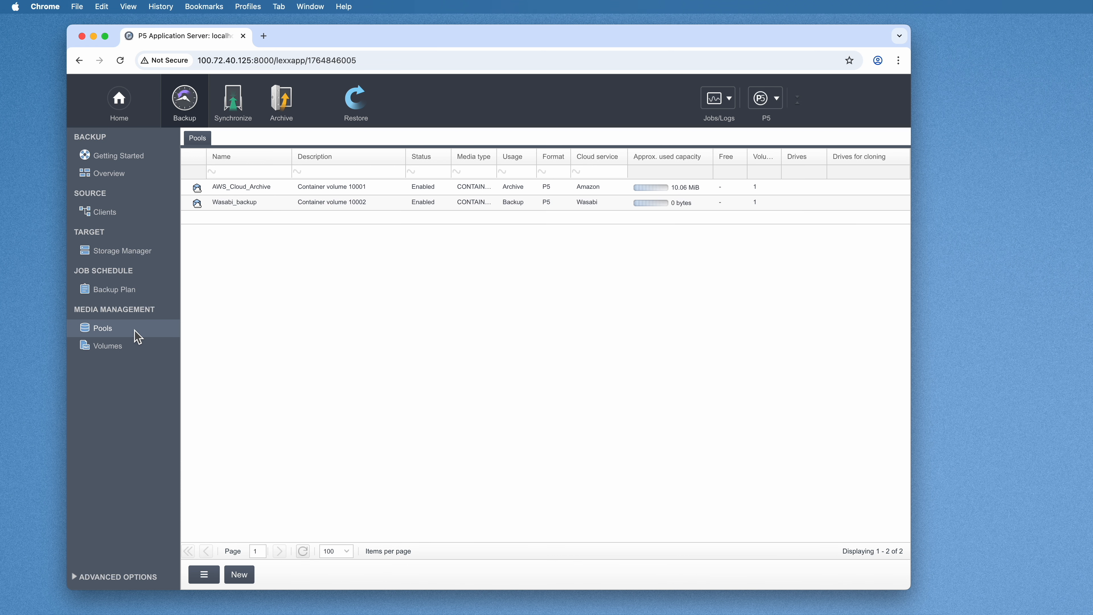
pyautogui.click(257, 208)
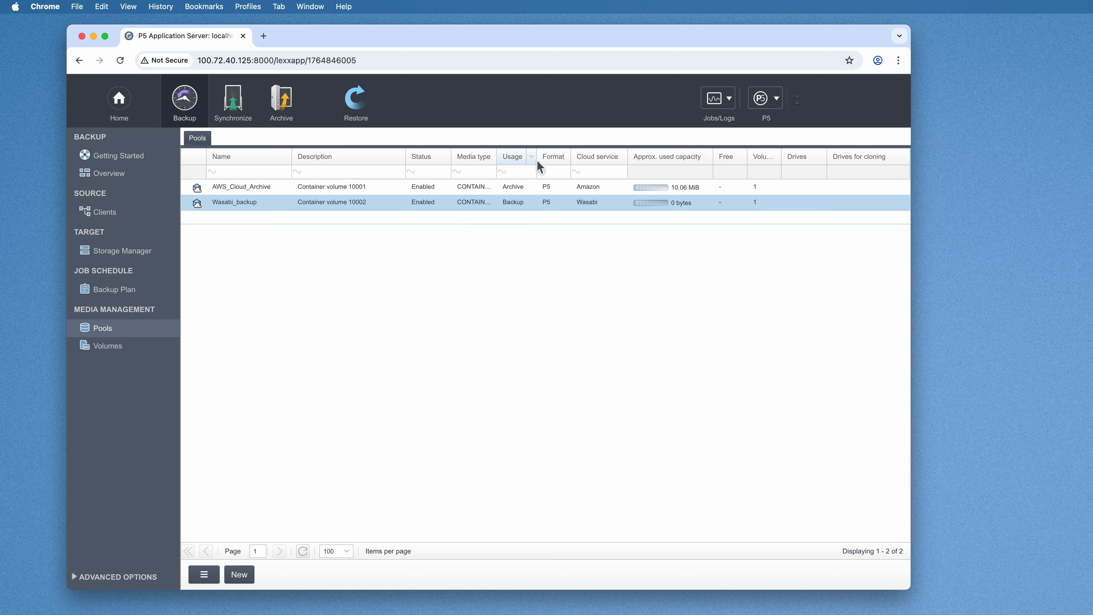
pyautogui.click(136, 349)
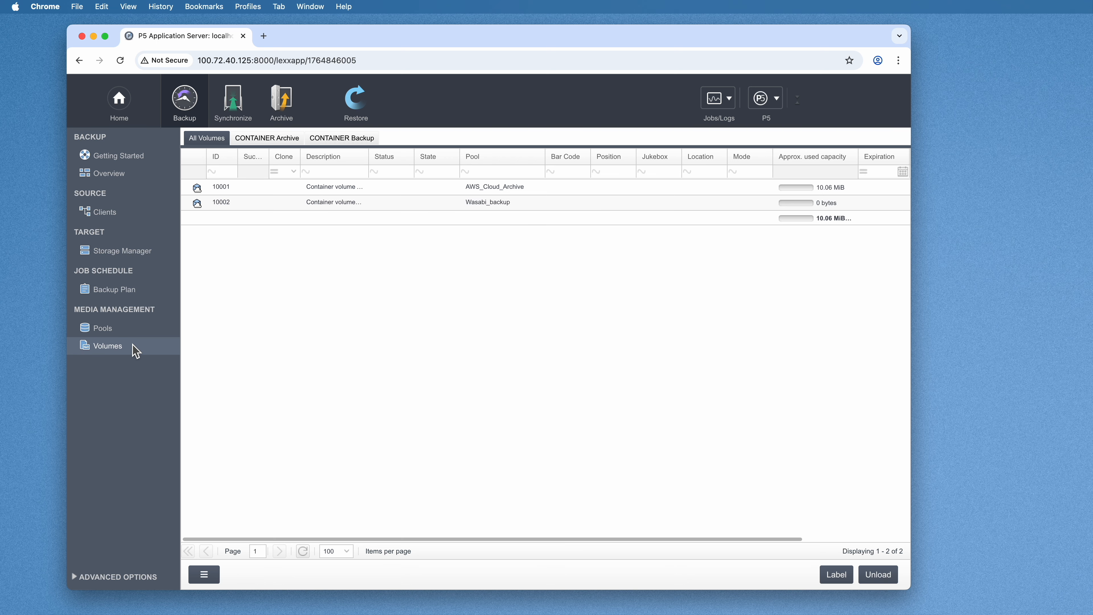
pyautogui.click(475, 206)
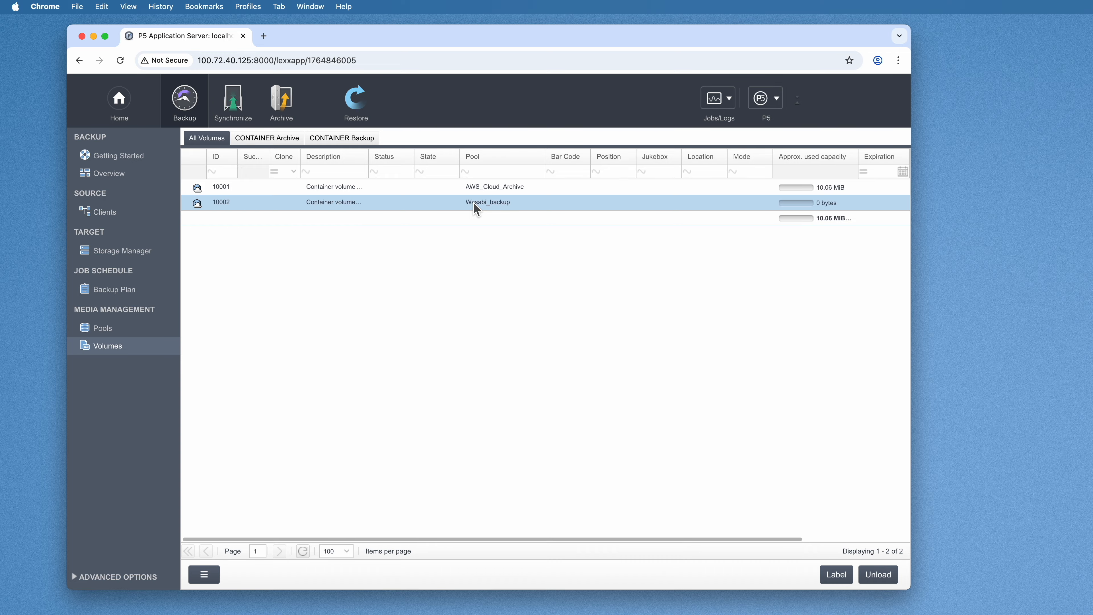
pyautogui.click(455, 188)
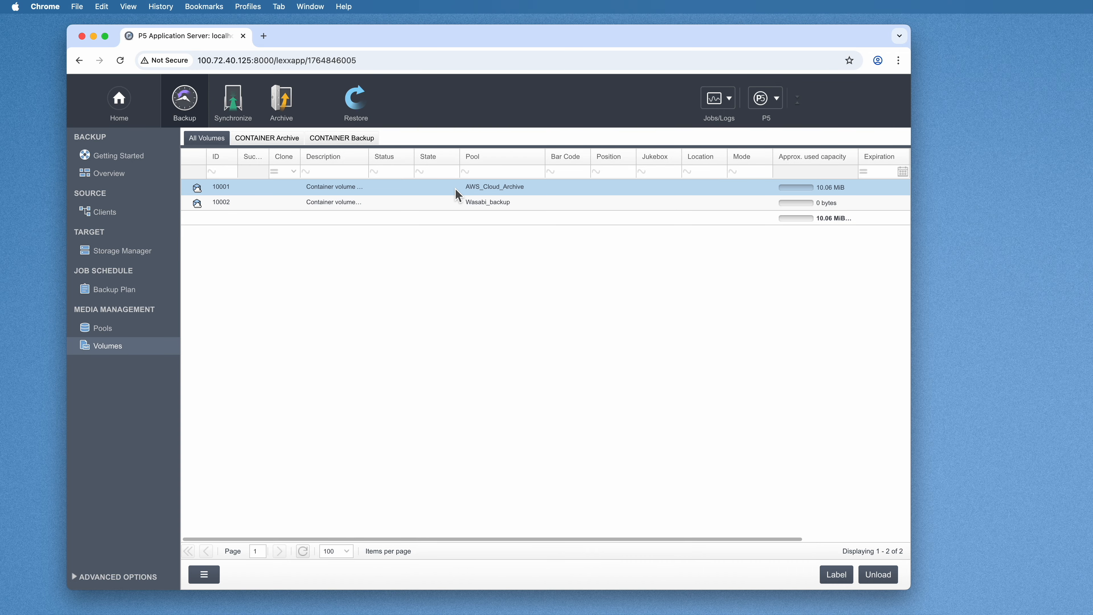
# Create a new enabled backup plan, keeping the suggested untitled description.
pyautogui.click(115, 289)
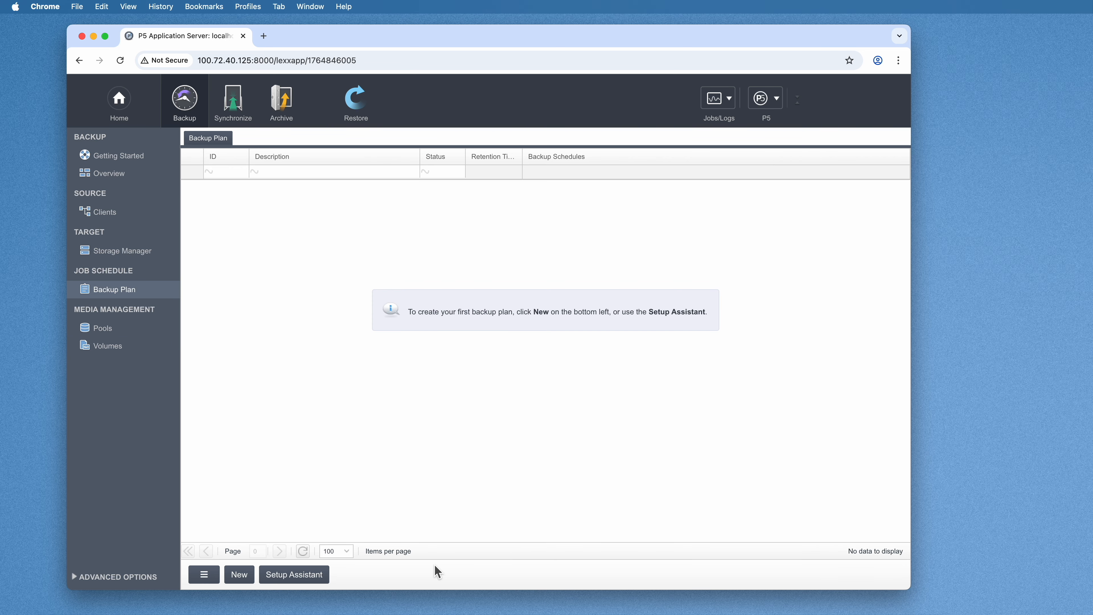
pyautogui.click(240, 574)
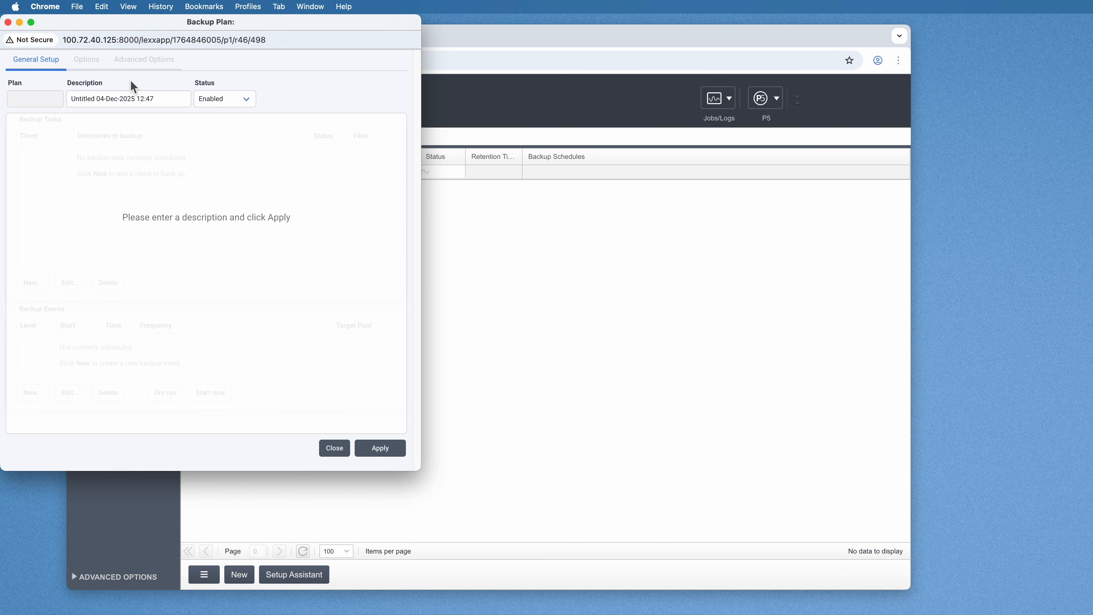
pyautogui.moveTo(71, 22); pyautogui.dragTo(395, 62)
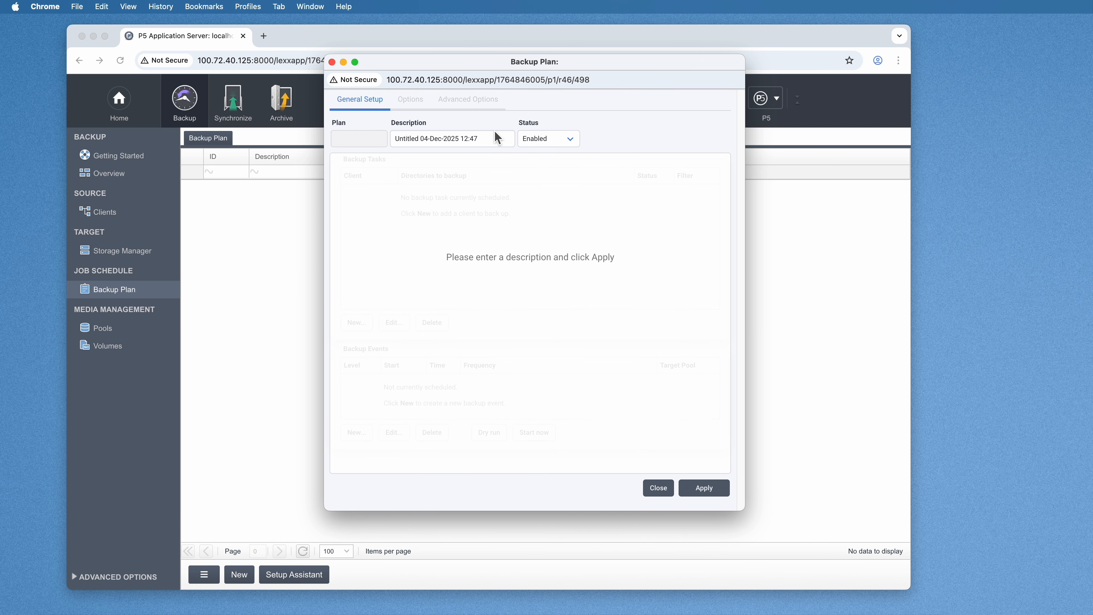
pyautogui.click(704, 487)
pyautogui.click(436, 139)
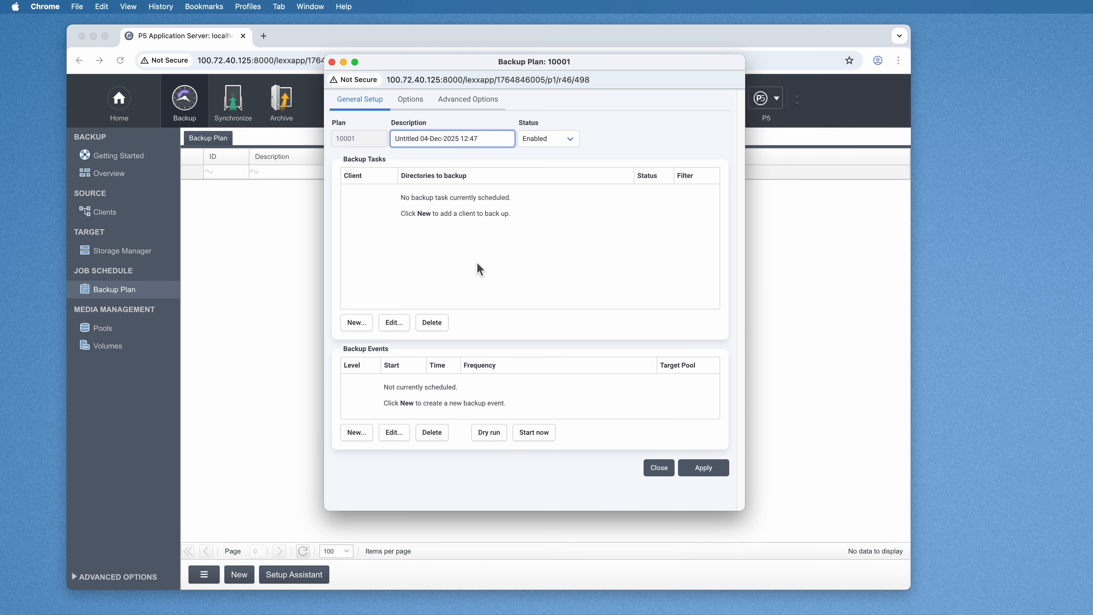
# Add a backup task to the plan that backs up /data on the localhost client.
pyautogui.click(357, 325)
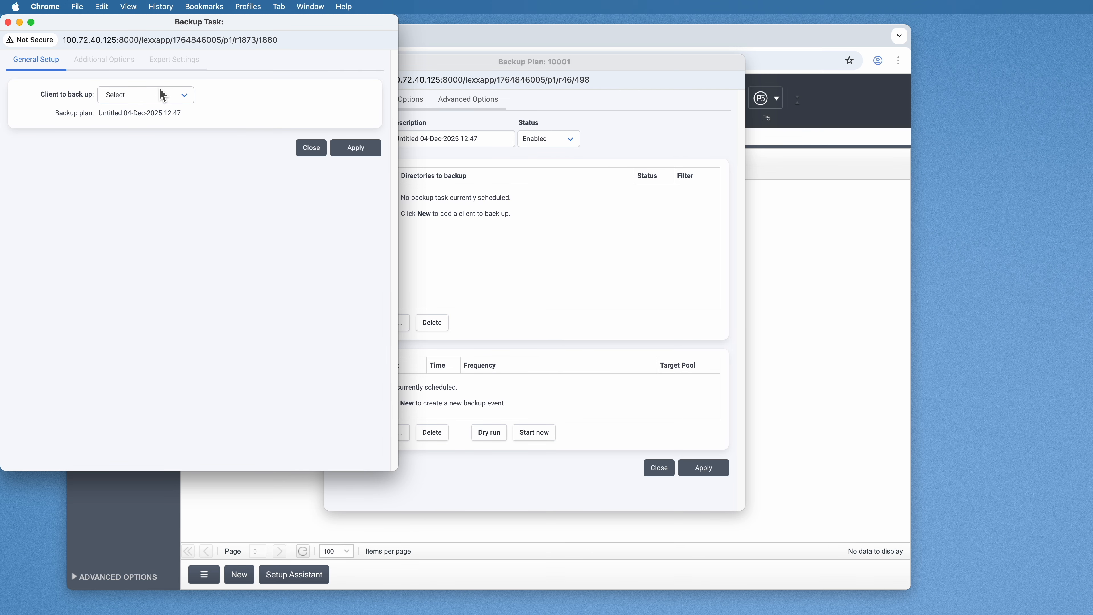
pyautogui.click(159, 88)
pyautogui.click(159, 107)
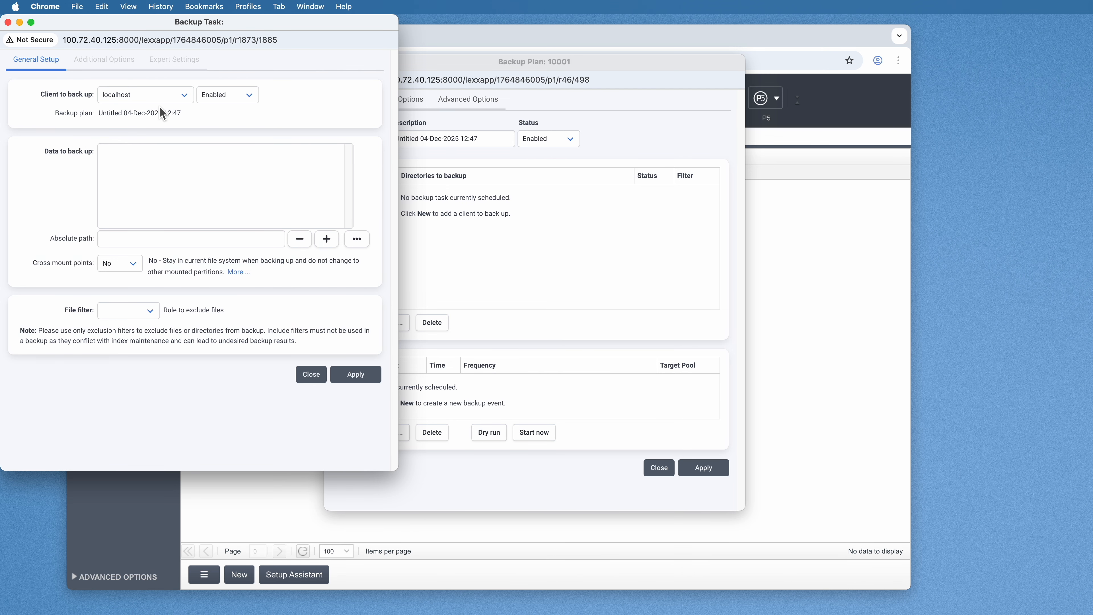
pyautogui.click(236, 242)
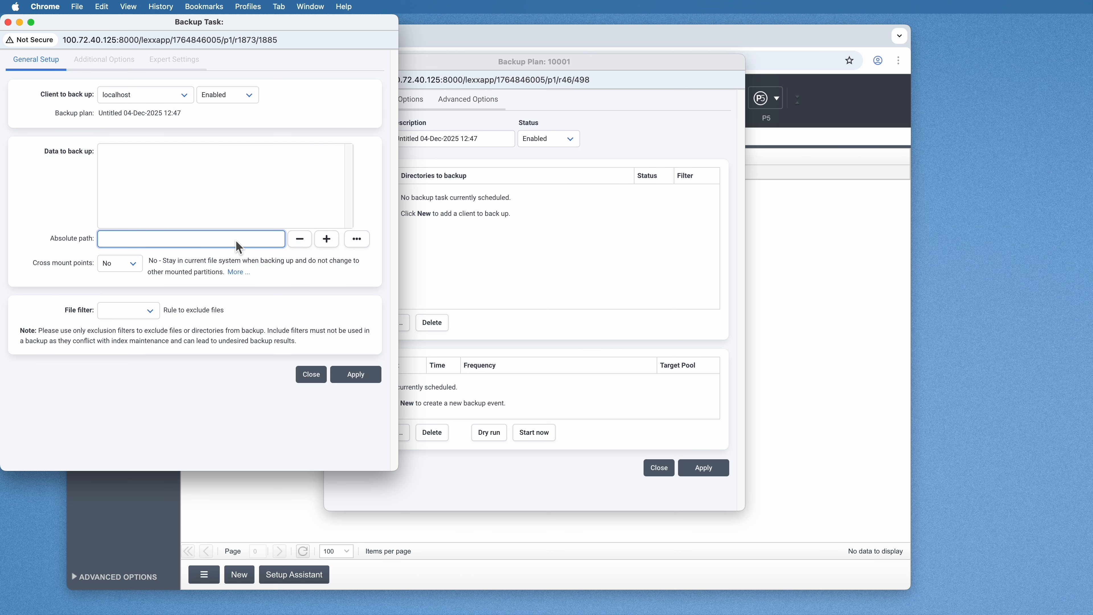
pyautogui.write('/data')
pyautogui.click(335, 243)
pyautogui.click(370, 372)
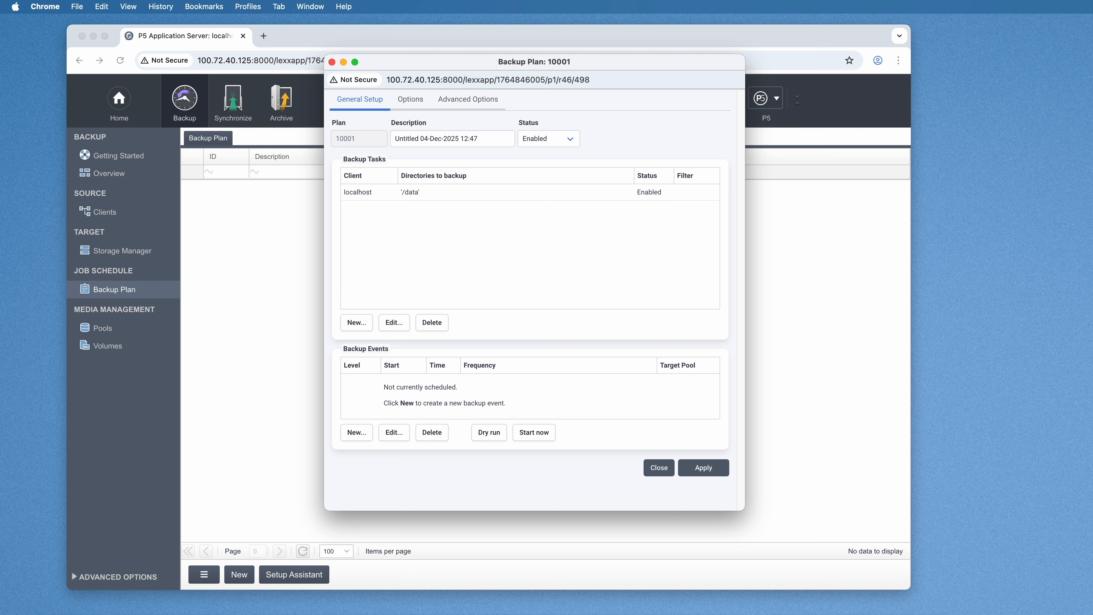
# Add a backup event to the plan with Wasabi_backup as target storage, starting at 22:30 with no repeat frequency.
pyautogui.click(355, 432)
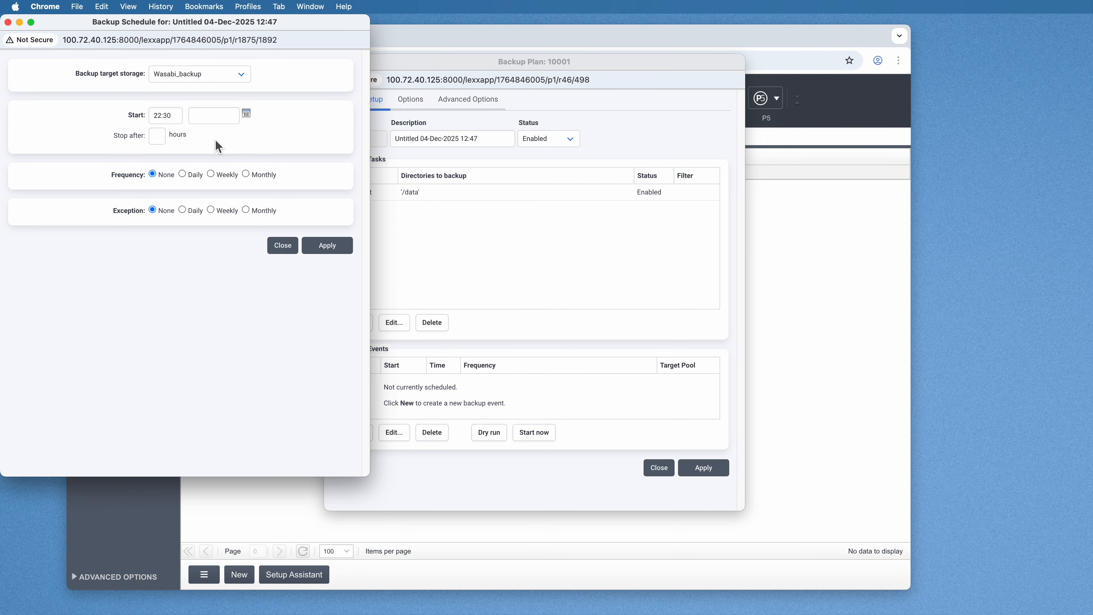
pyautogui.click(212, 76)
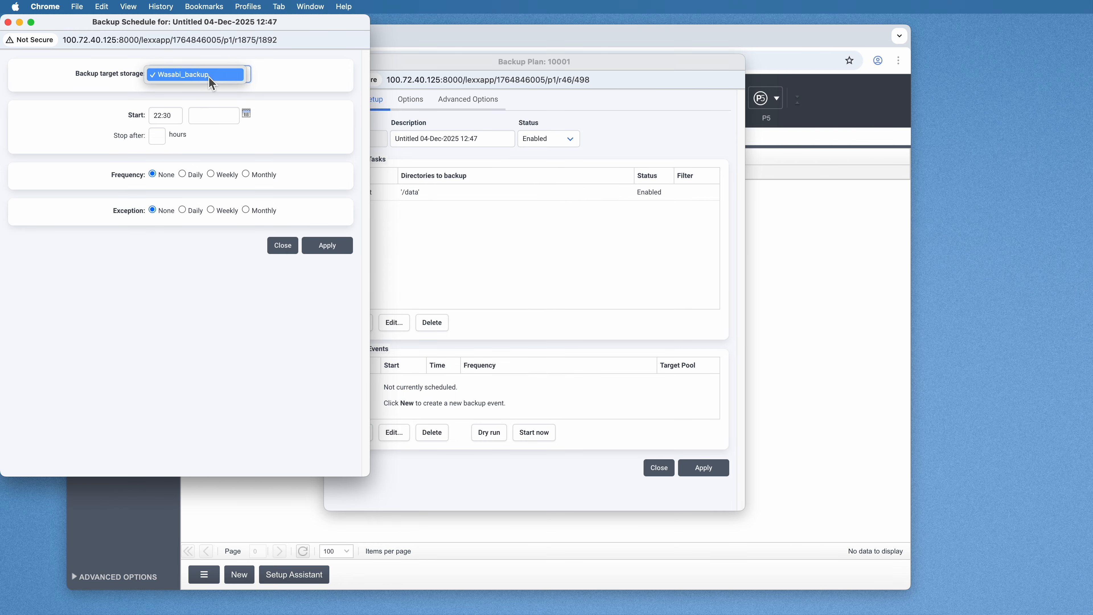
pyautogui.click(185, 78)
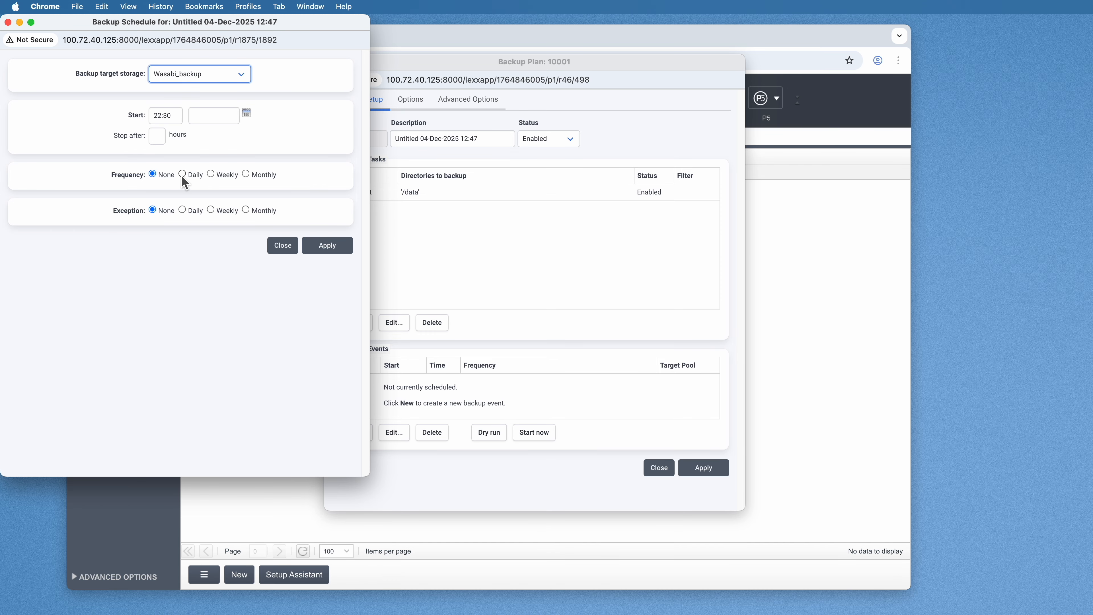
pyautogui.click(321, 245)
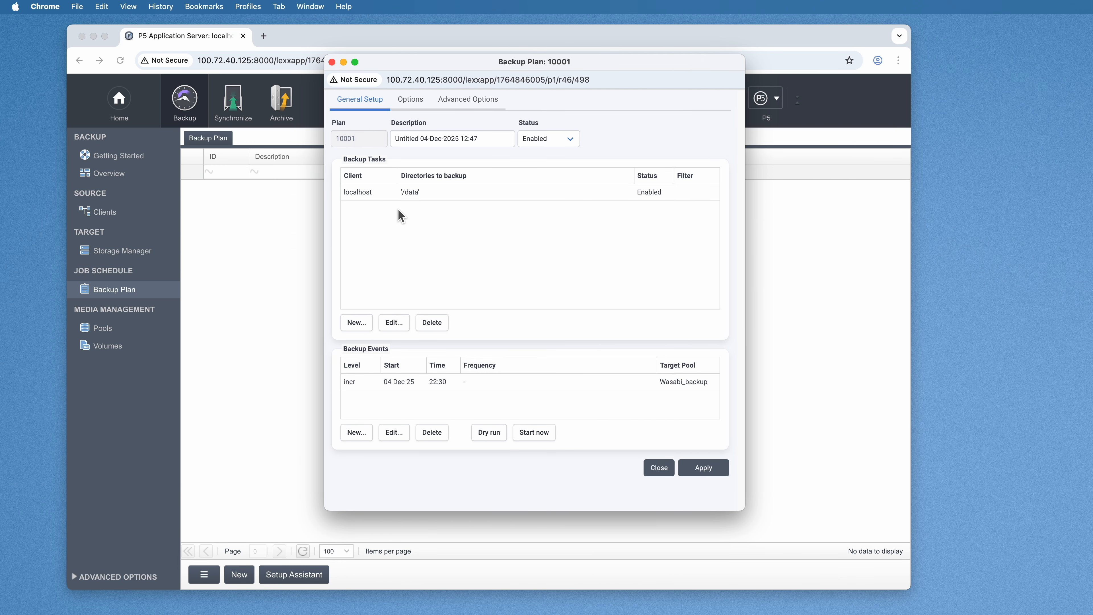
# Start the plan's /data backup to Wasabi_backup immediately, leaving the backup size at 0 for unlimited.
pyautogui.click(443, 195)
pyautogui.click(446, 386)
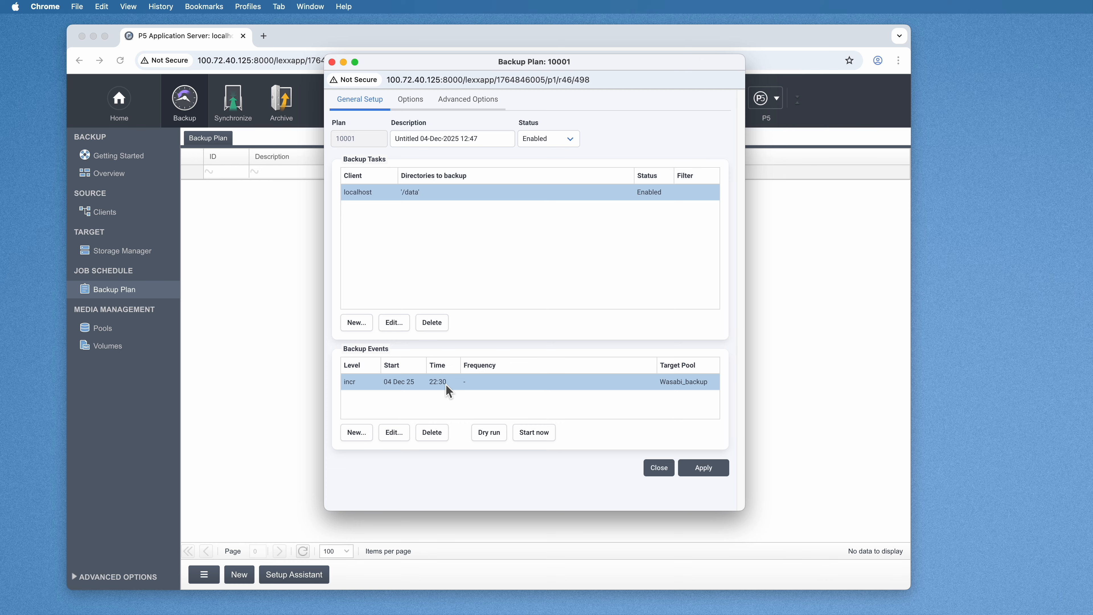
pyautogui.click(534, 431)
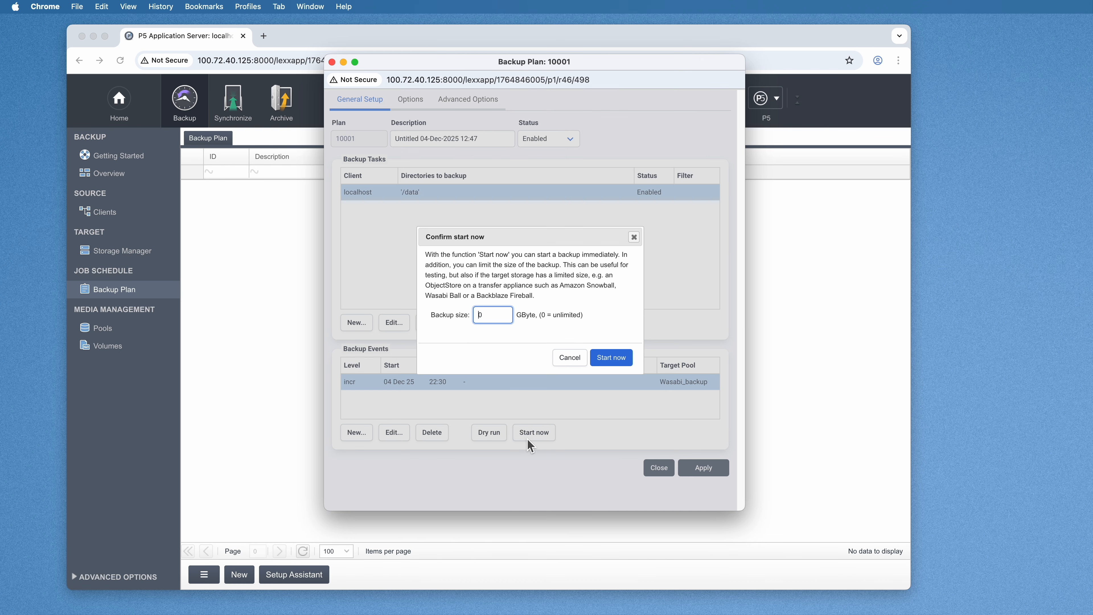
pyautogui.click(605, 361)
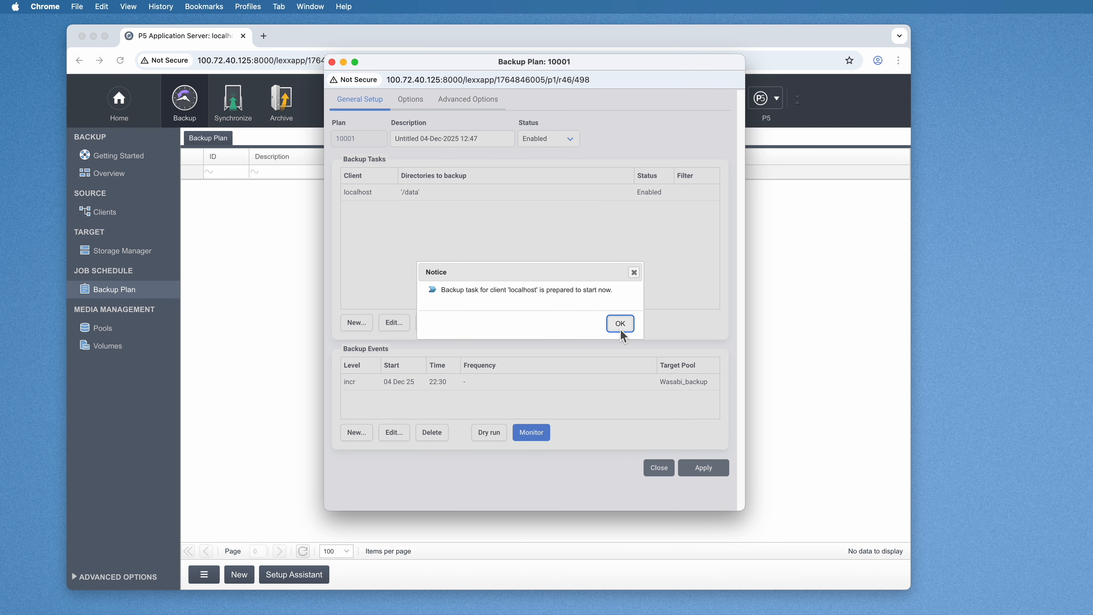
pyautogui.click(620, 329)
# Open the job monitor, expand the running backup job's details, and enlarge the monitor window to follow its progress.
pyautogui.click(527, 432)
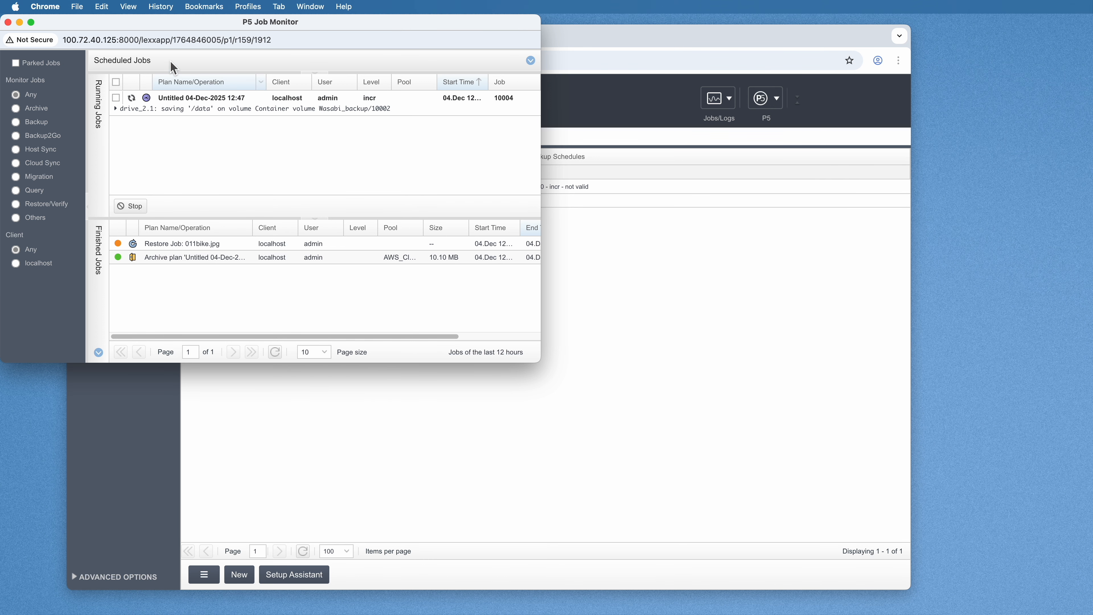
pyautogui.moveTo(134, 30); pyautogui.dragTo(525, 154)
pyautogui.click(507, 232)
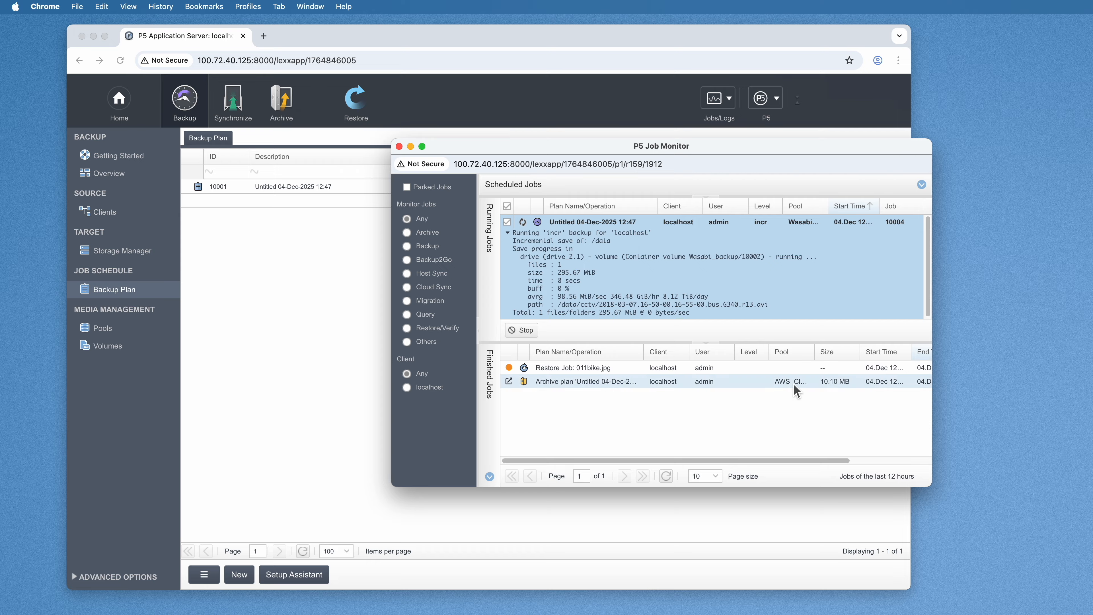
pyautogui.moveTo(931, 481); pyautogui.dragTo(994, 536)
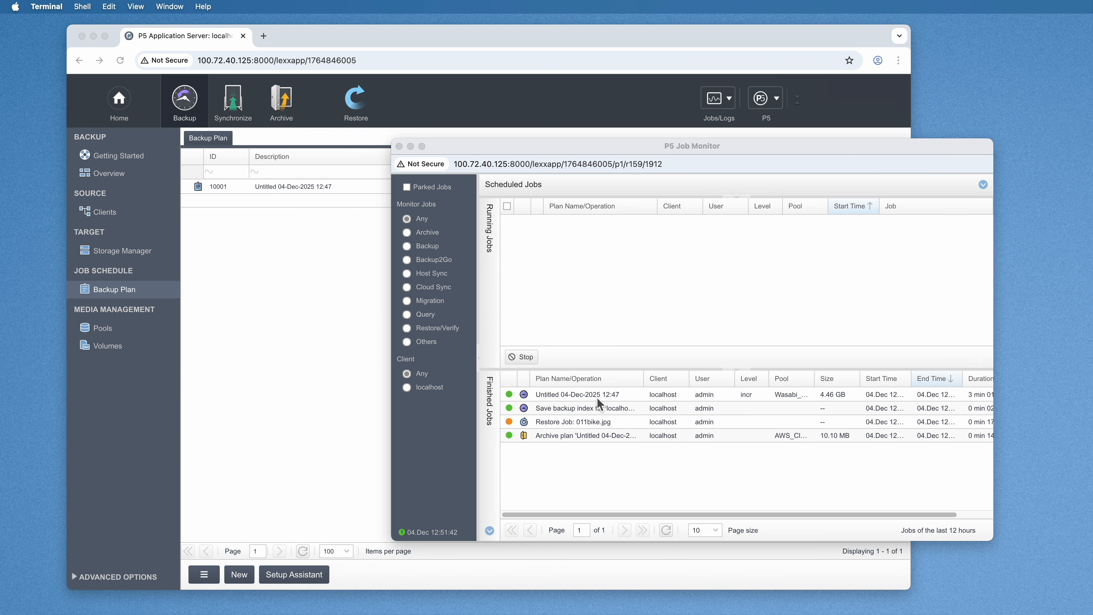
# Review the finished backup job's protocol for files, size and volume, and close the report.
pyautogui.click(597, 397)
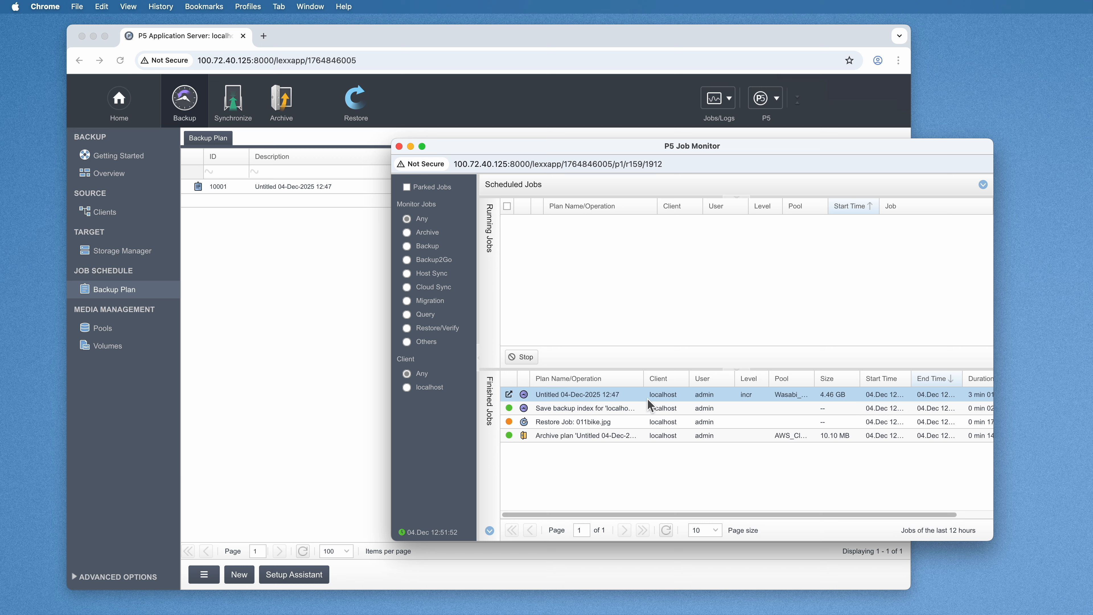
pyautogui.doubleClick(592, 395)
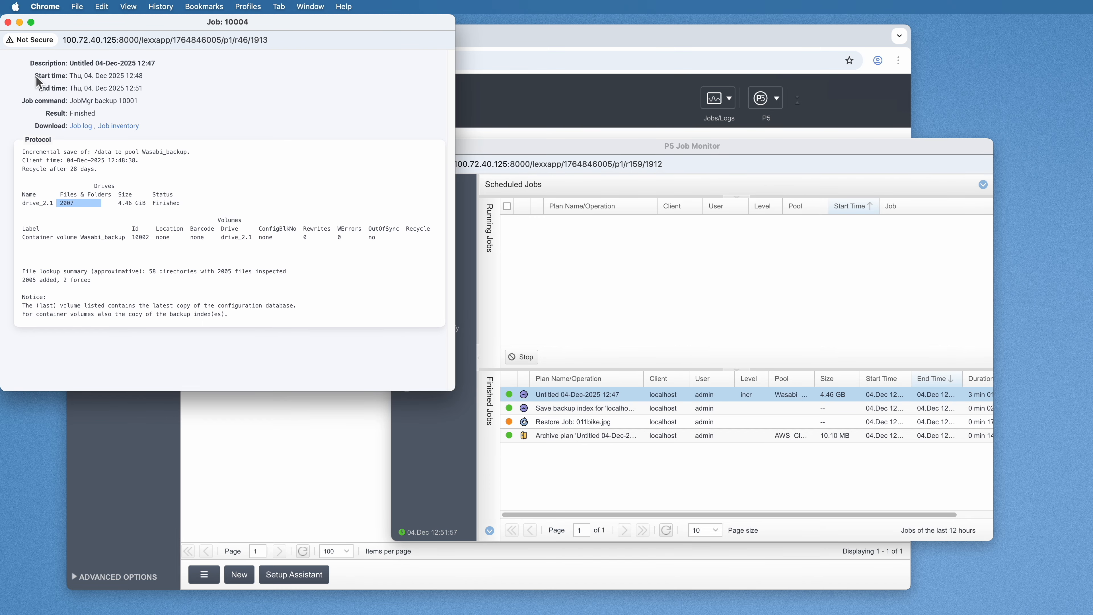
pyautogui.click(8, 22)
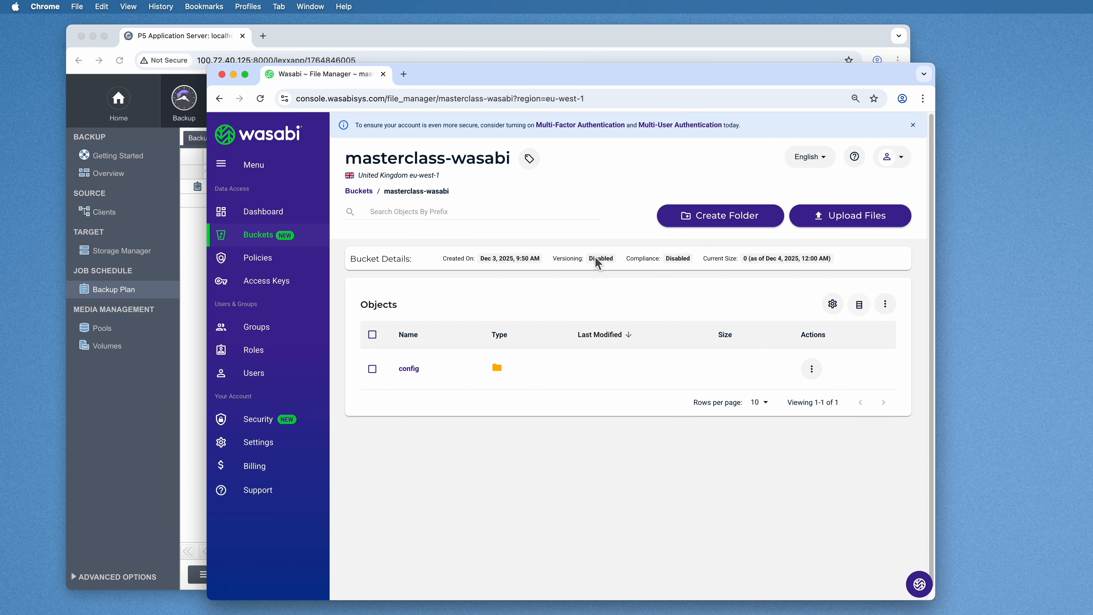
# Switch to the Wasabi console and browse the masterclass-wasabi bucket into its config/volumes folder.
pyautogui.moveTo(460, 70); pyautogui.dragTo(470, 63)
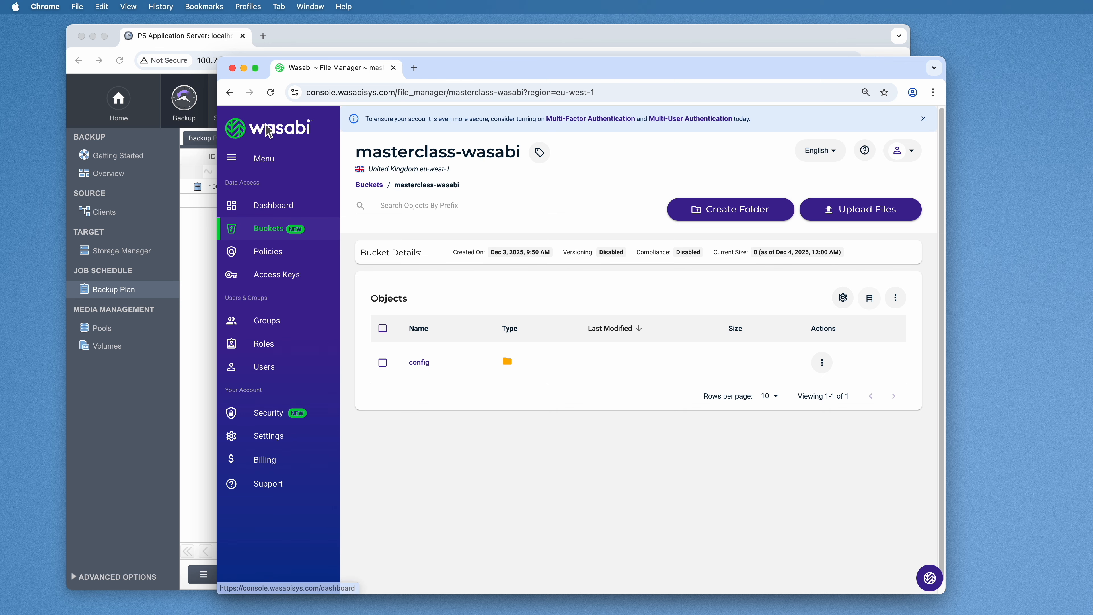
pyautogui.moveTo(357, 152); pyautogui.dragTo(482, 163)
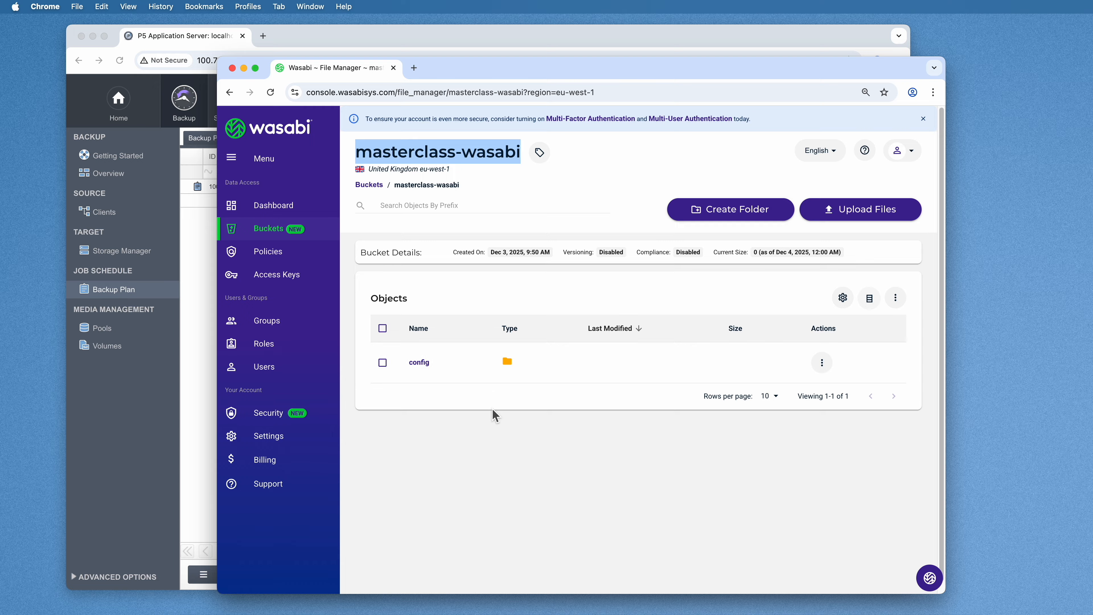
pyautogui.click(420, 363)
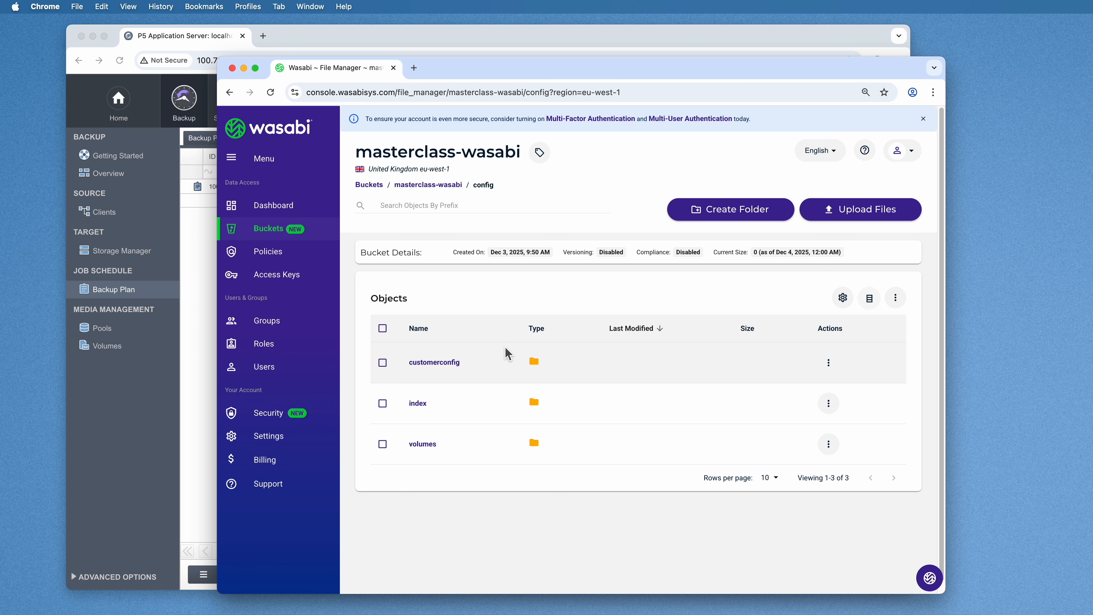
pyautogui.click(420, 446)
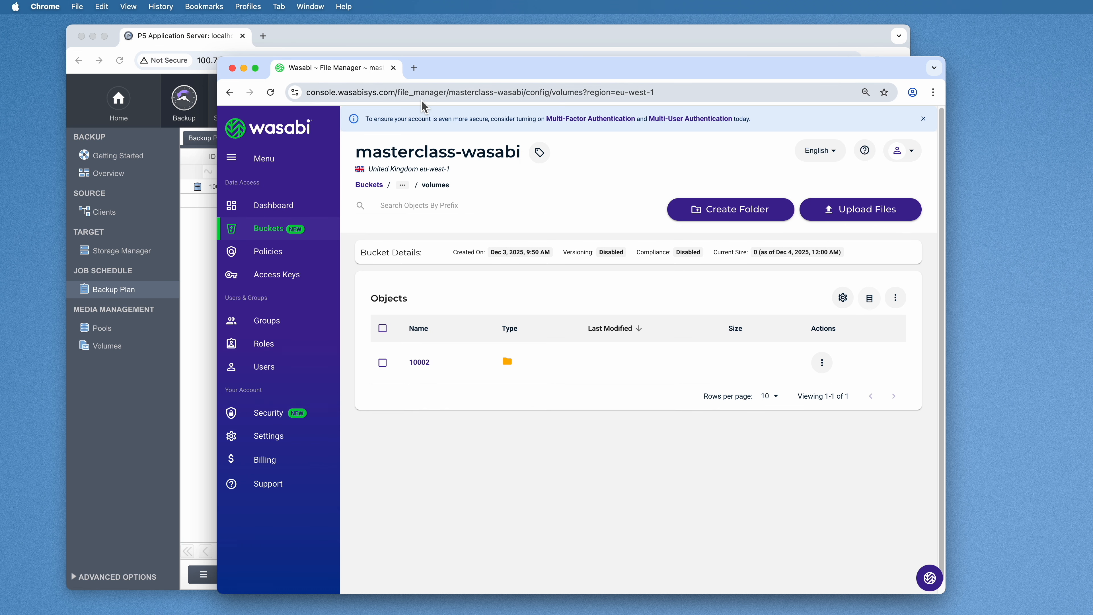
# Switch back to Archiware P5 and check the Wasabi_backup container volume in the volume list.
pyautogui.moveTo(453, 74); pyautogui.dragTo(520, 67)
pyautogui.click(251, 229)
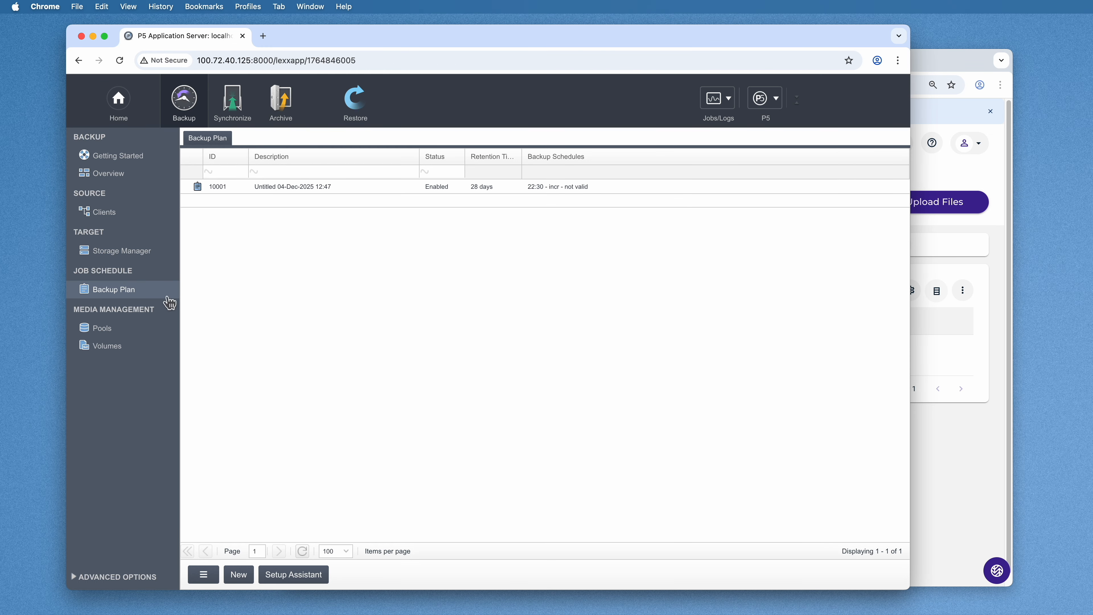
pyautogui.click(129, 346)
pyautogui.click(226, 202)
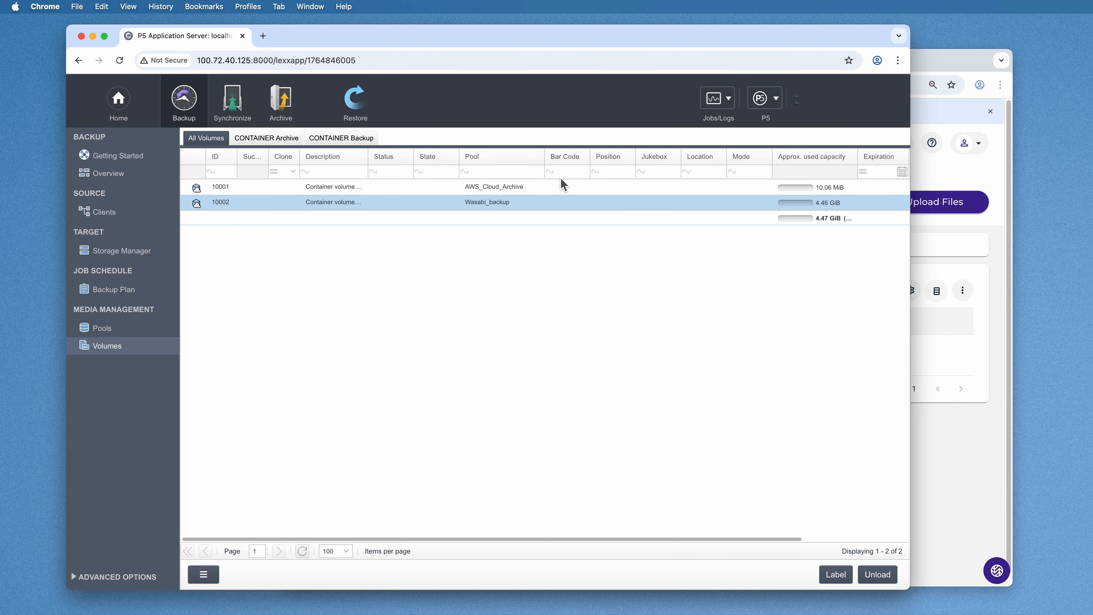
# Return to the Wasabi console and open volume folder 10002 down to containers/08/f0/0e/a6.
pyautogui.click(921, 107)
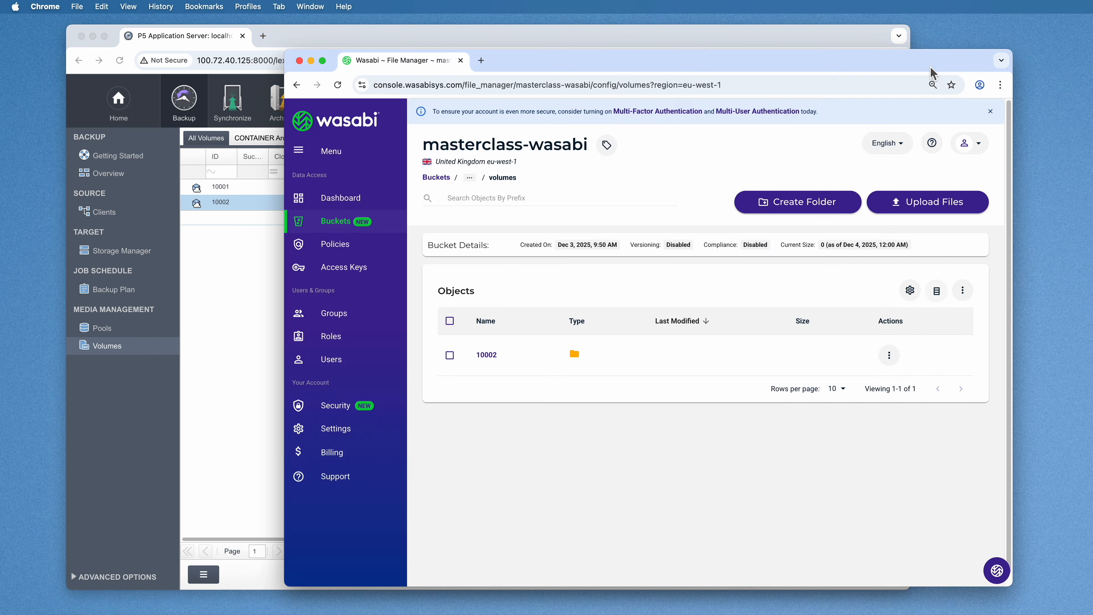
pyautogui.click(492, 362)
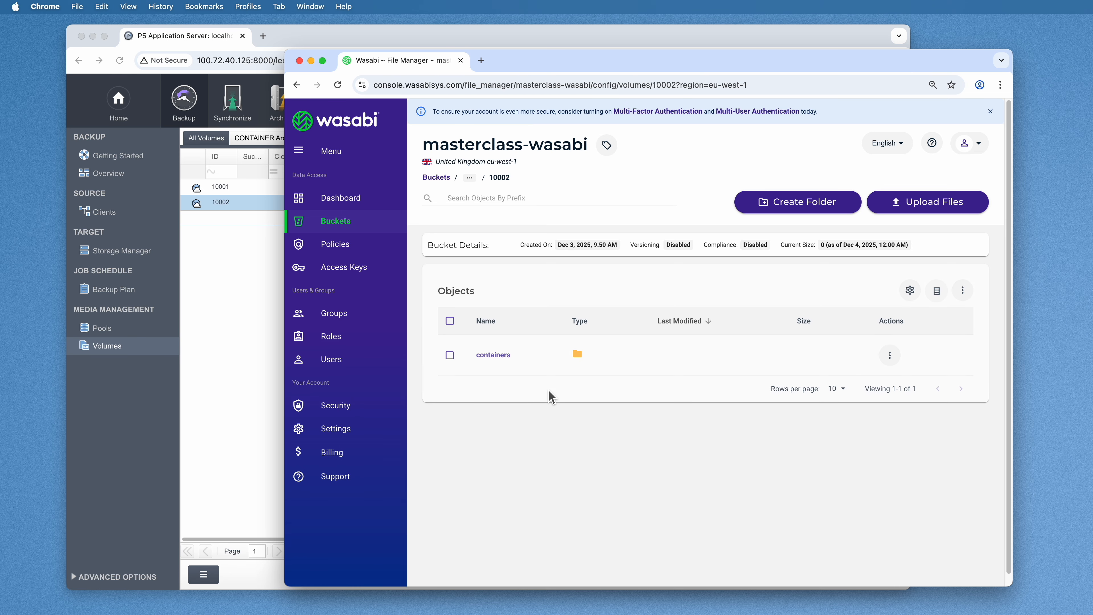
pyautogui.click(498, 362)
pyautogui.click(484, 359)
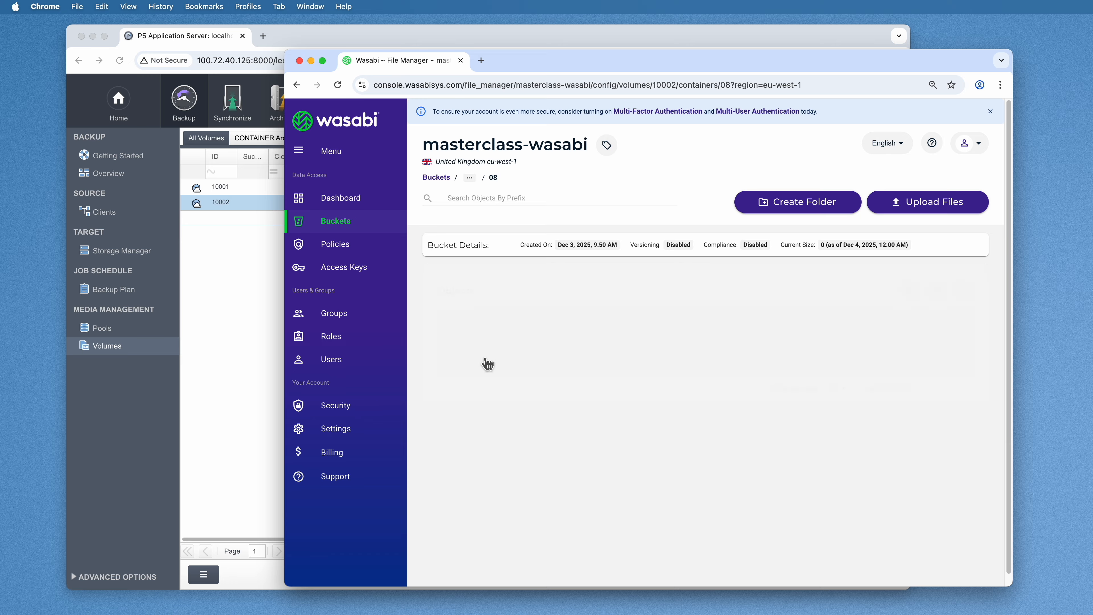
pyautogui.click(482, 356)
pyautogui.click(482, 358)
pyautogui.click(484, 362)
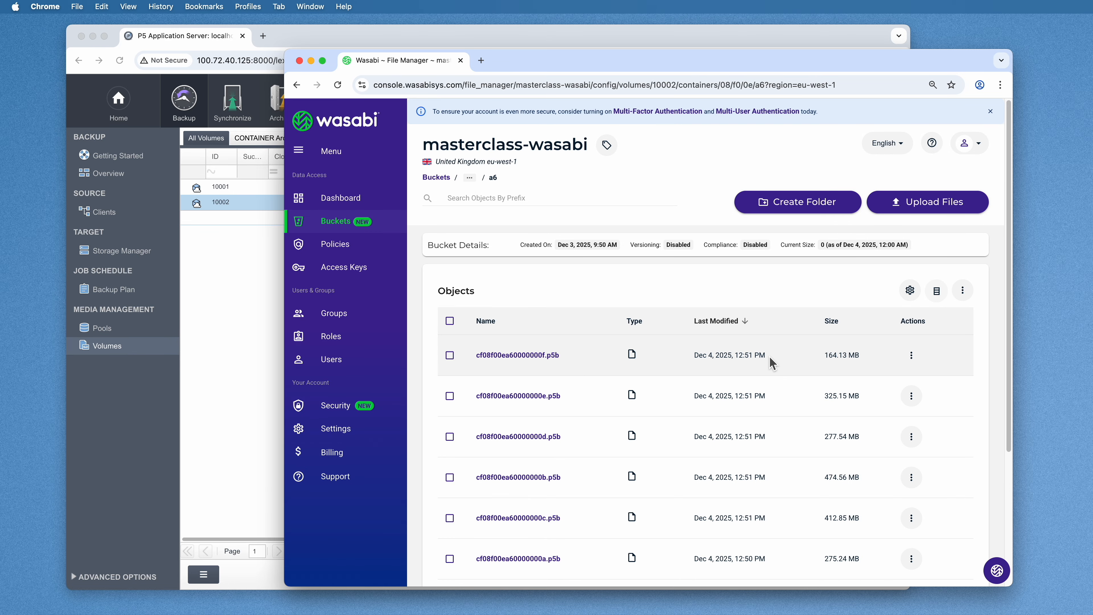
# Examine the names, modification times and sizes of the .p5b container files in the a6 folder.
pyautogui.scroll(-2, 770, 364)
pyautogui.scroll(-3, 772, 363)
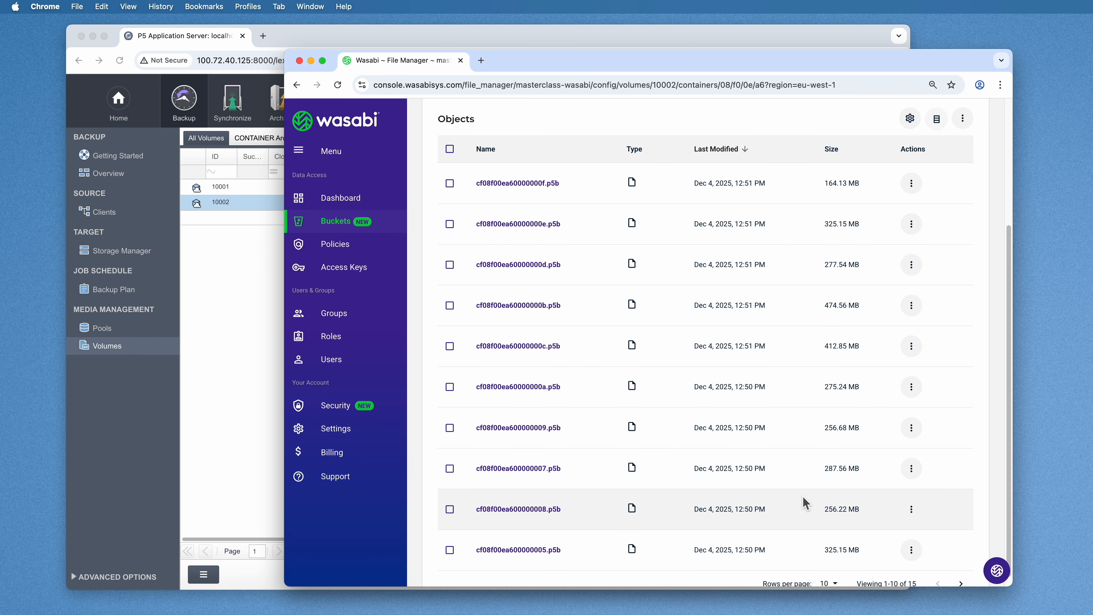
pyautogui.scroll(-1, 806, 502)
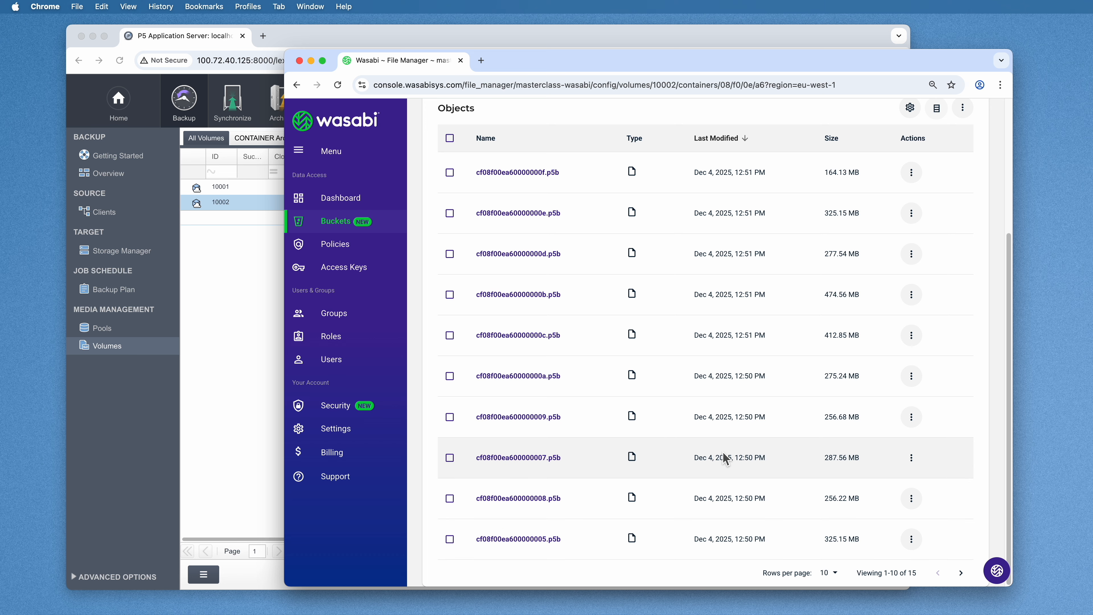
pyautogui.scroll(5, 726, 458)
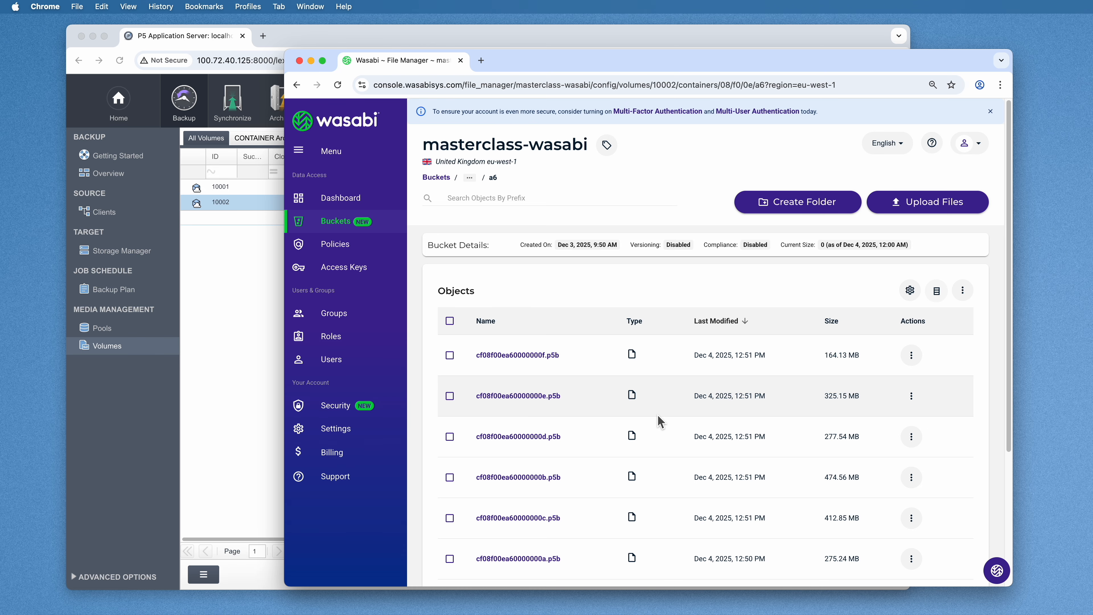
pyautogui.scroll(-3, 658, 415)
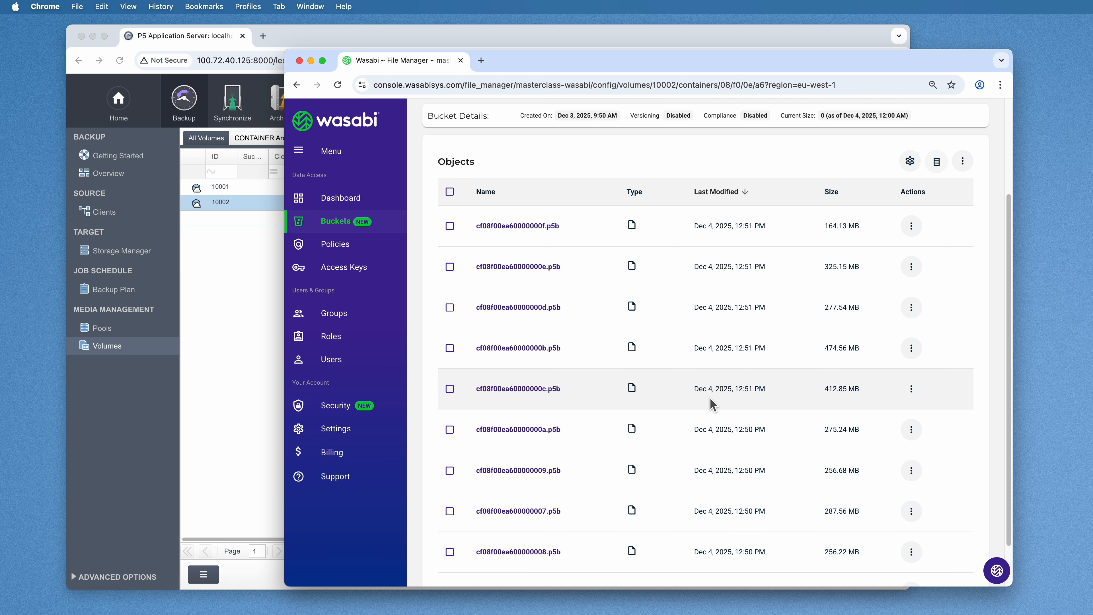
pyautogui.scroll(3, 712, 405)
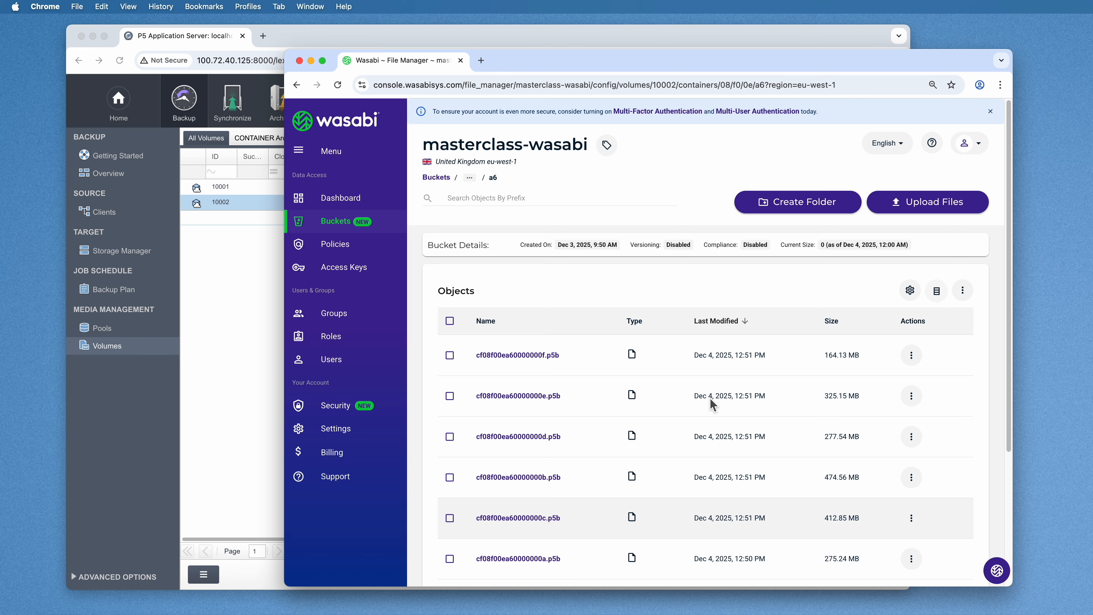